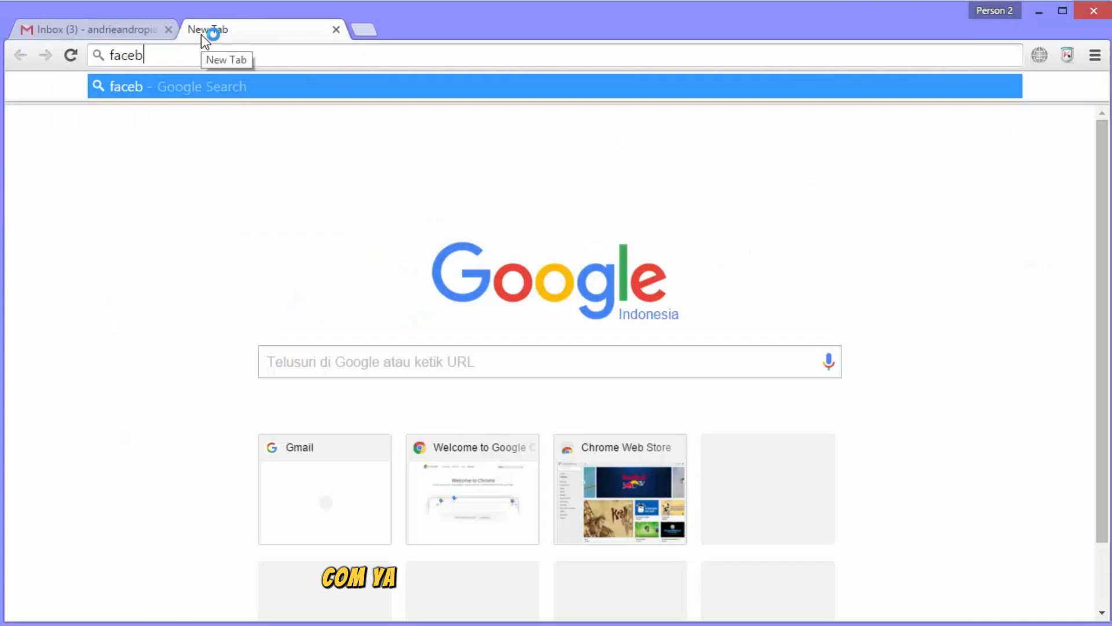
# Load facebook.com in the new Chrome tab.
pyautogui.press('Return')
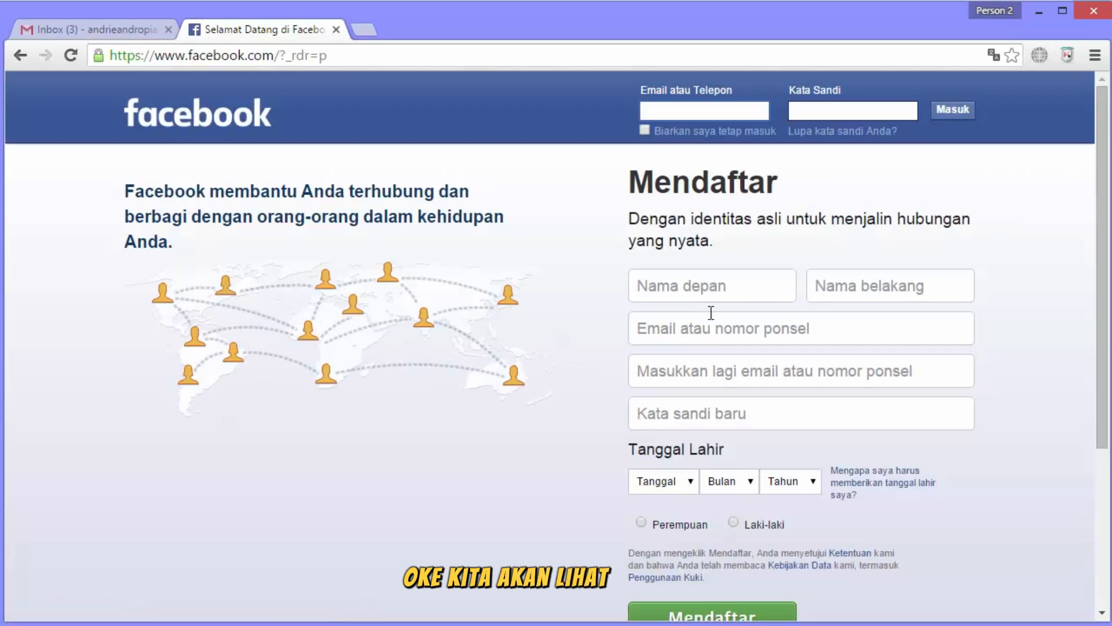
# Enter the account holder's first name and surname in the sign-up form.
pyautogui.scroll(-1, 1104, 264)
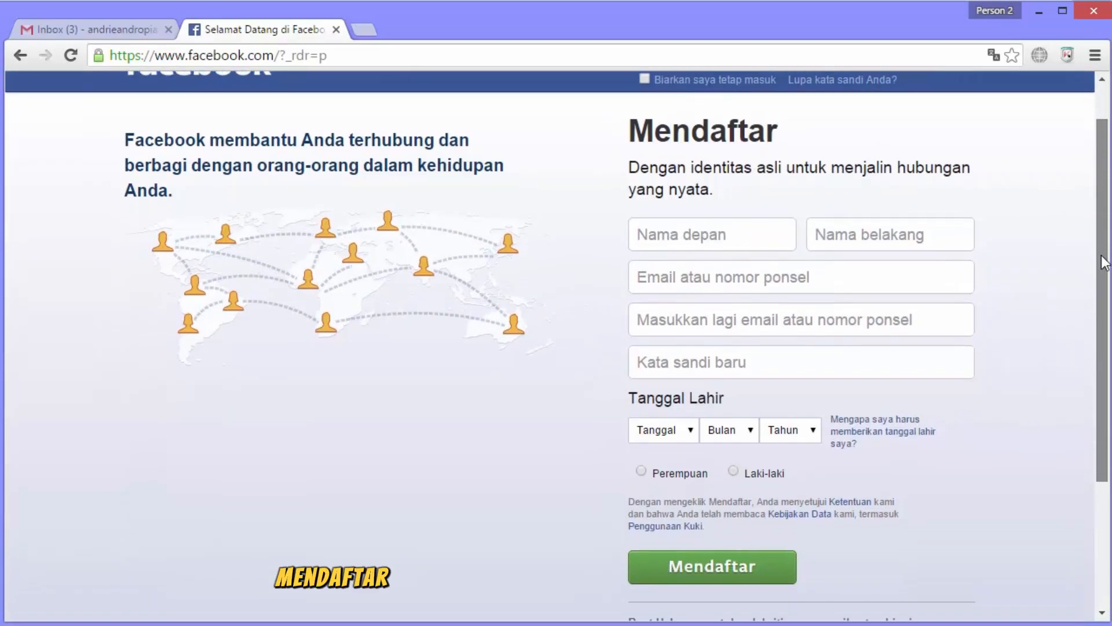
pyautogui.click(709, 226)
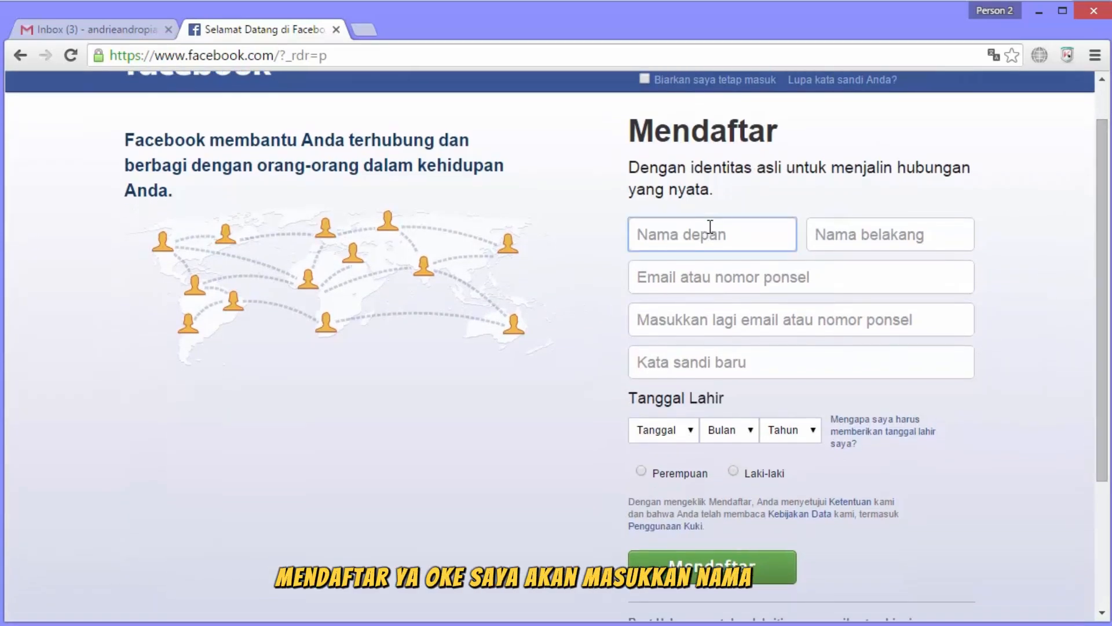
pyautogui.click(876, 231)
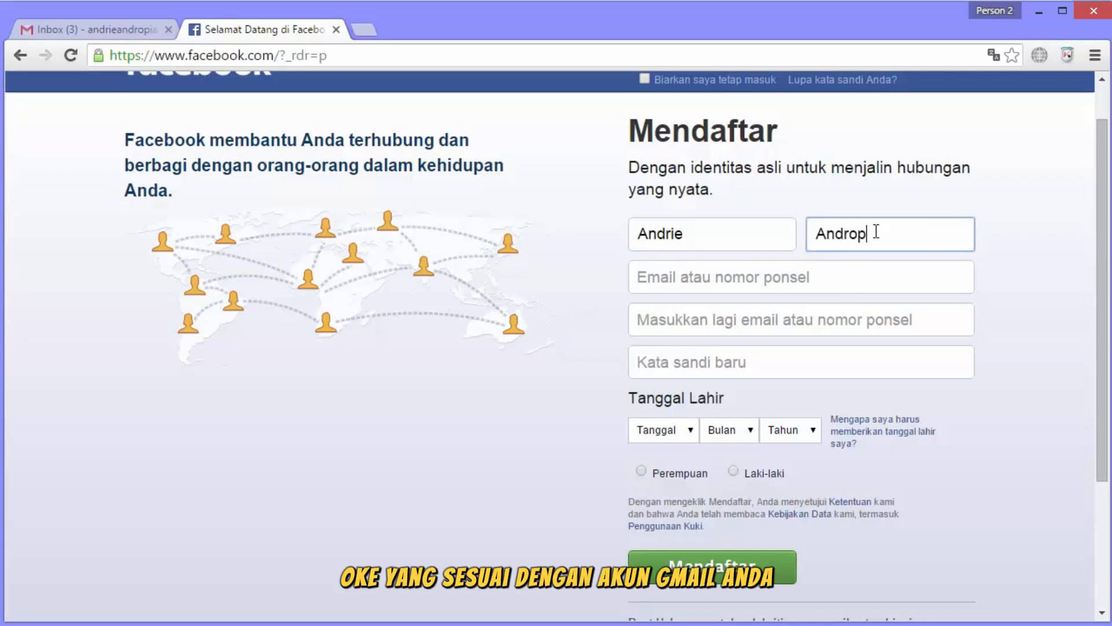
# Fill in the e-mail address and paste the same address into the confirmation field.
pyautogui.click(856, 278)
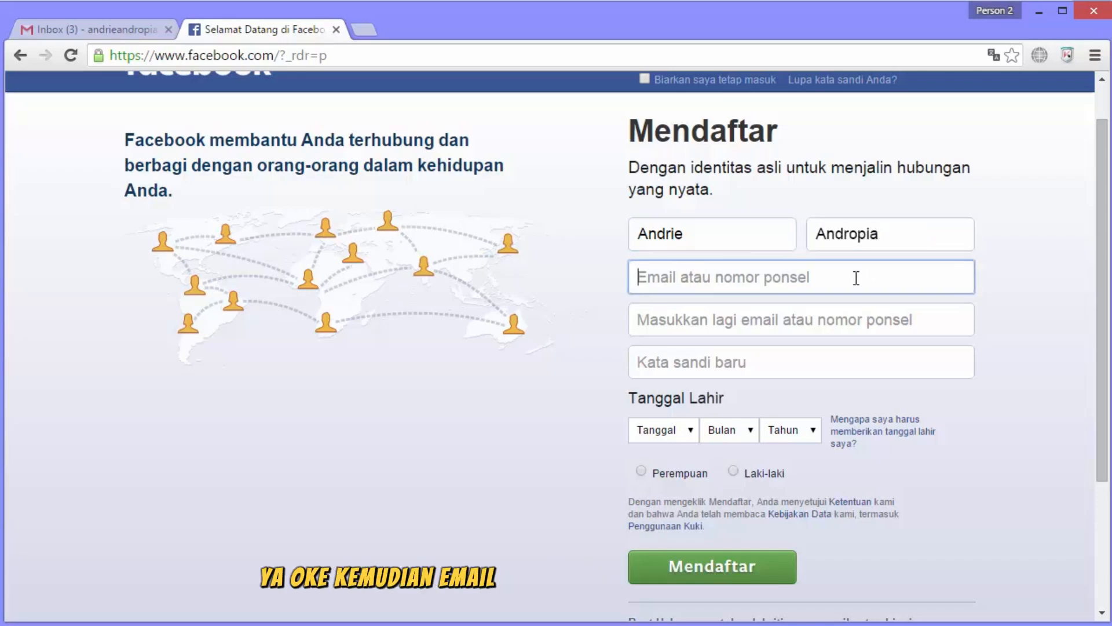
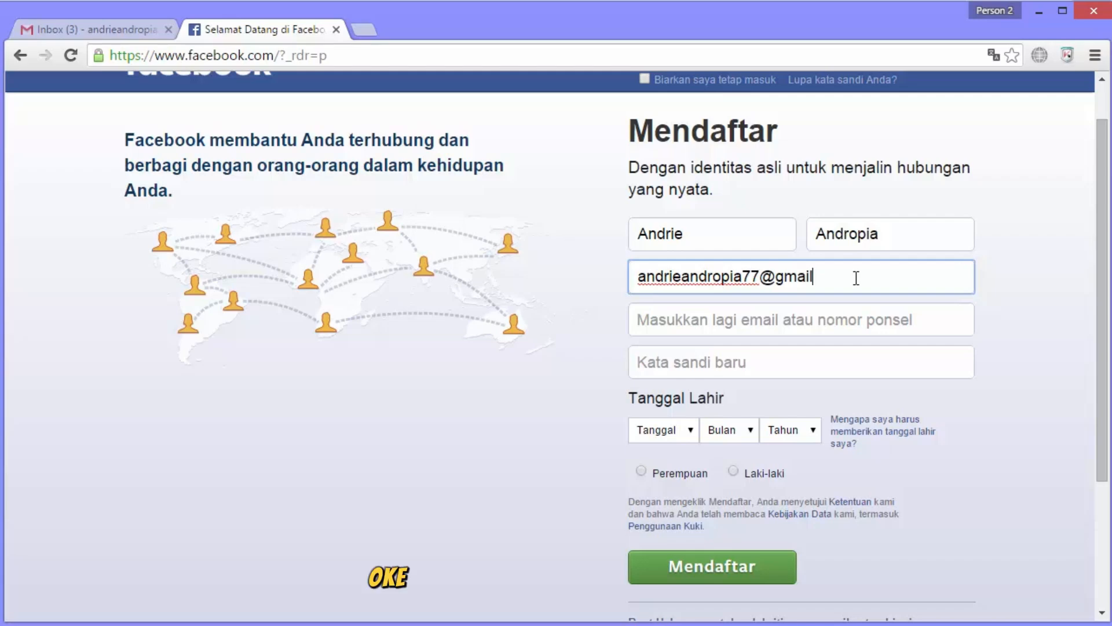
pyautogui.hotkey('ctrl', 'a')
pyautogui.hotkey('ctrl', 'c')
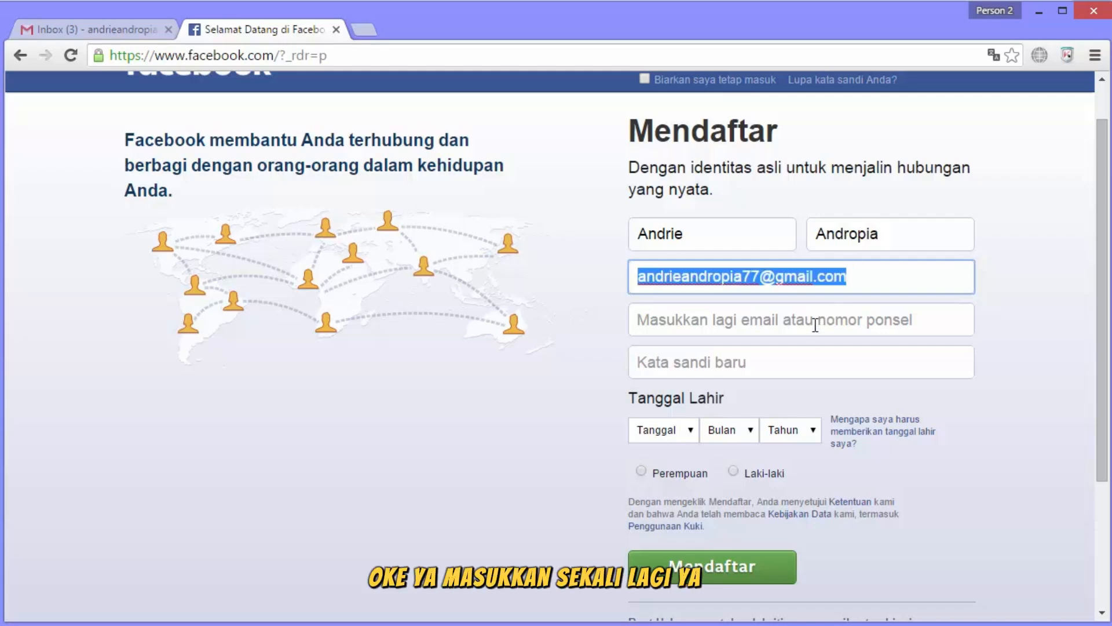
pyautogui.click(815, 329)
pyautogui.hotkey('ctrl', 'v')
# Type a new account password in Kata sandi baru, then clear it to retype.
pyautogui.click(894, 363)
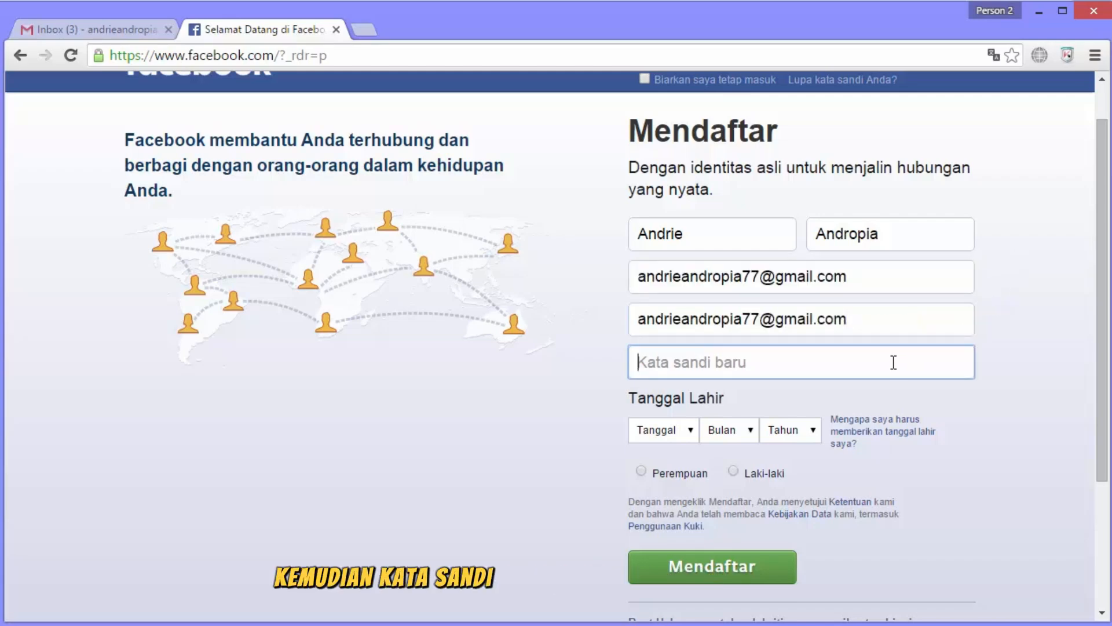
pyautogui.write('••••••')
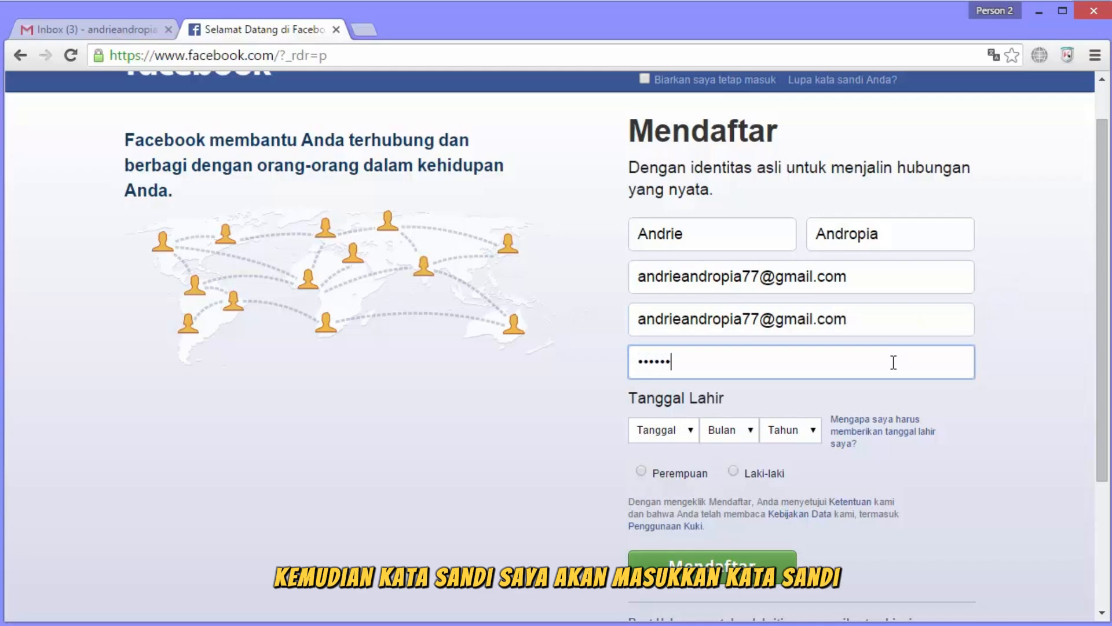
pyautogui.hotkey('ctrl', 'a')
pyautogui.press('BackSpace')
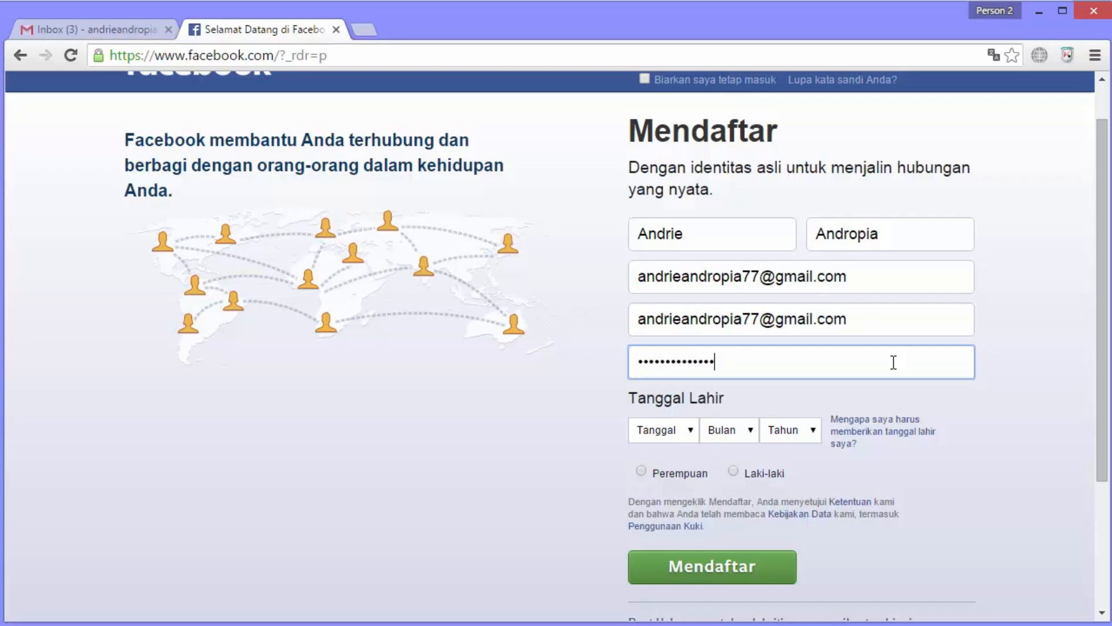
pyautogui.click(683, 441)
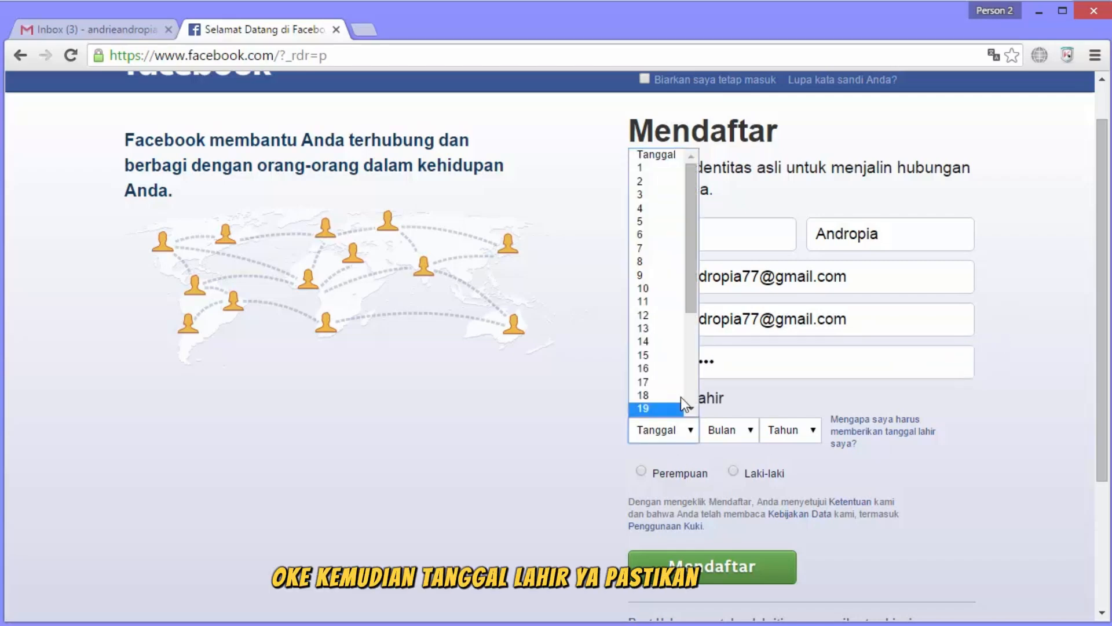
pyautogui.click(641, 221)
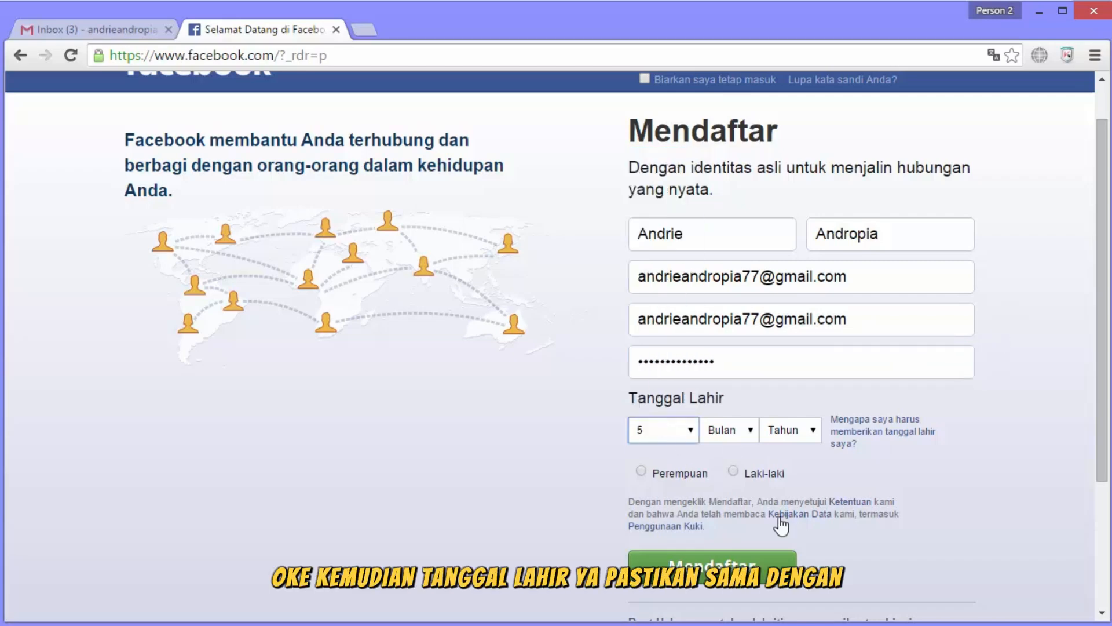
pyautogui.click(728, 430)
pyautogui.click(724, 596)
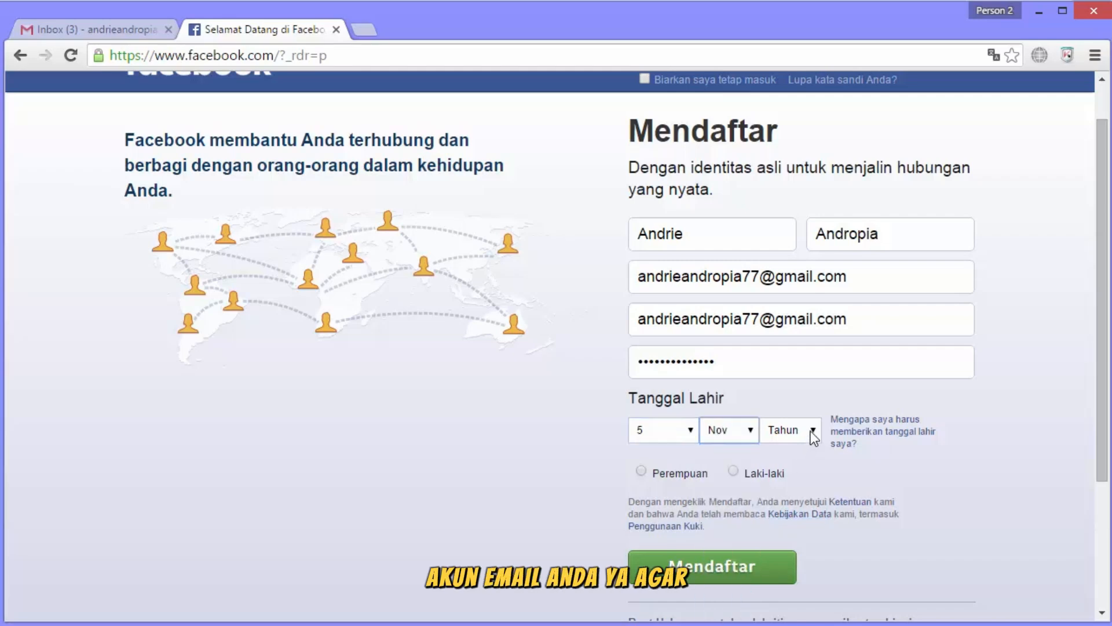
pyautogui.click(814, 432)
pyautogui.scroll(-5, 810, 200)
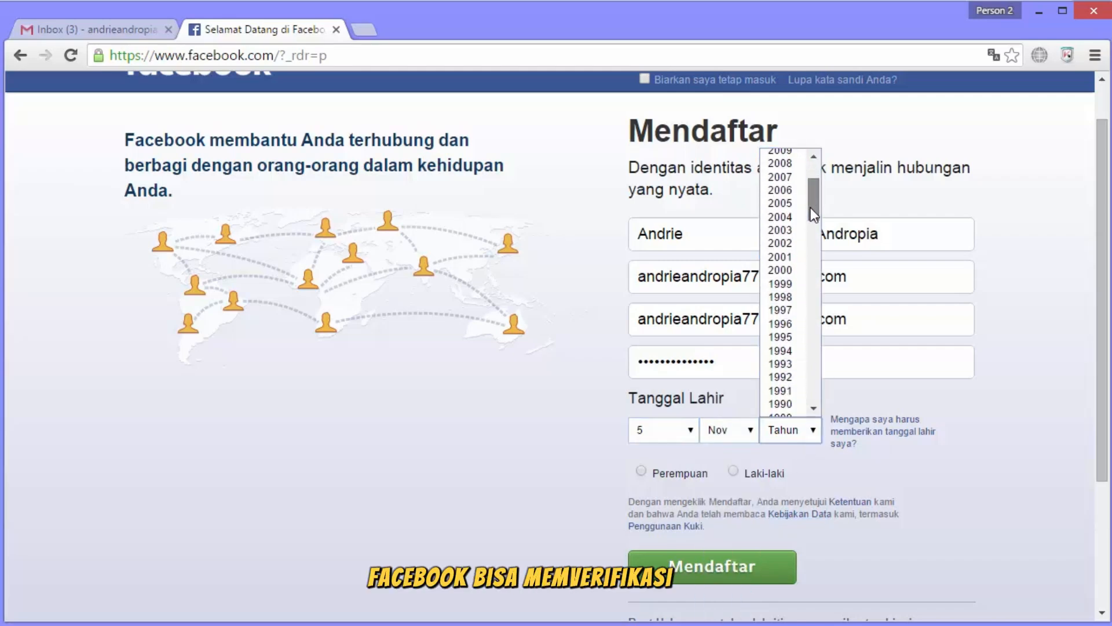
pyautogui.click(794, 388)
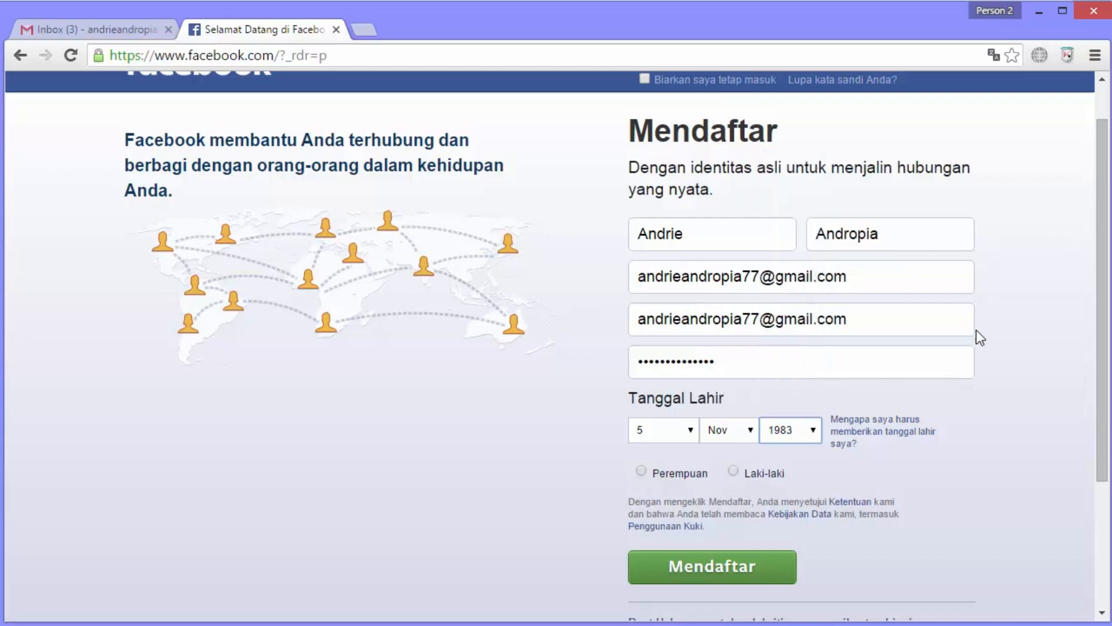
# Choose Laki-laki as the gender and submit the sign-up with Mendaftar.
pyautogui.scroll(-2, 1024, 345)
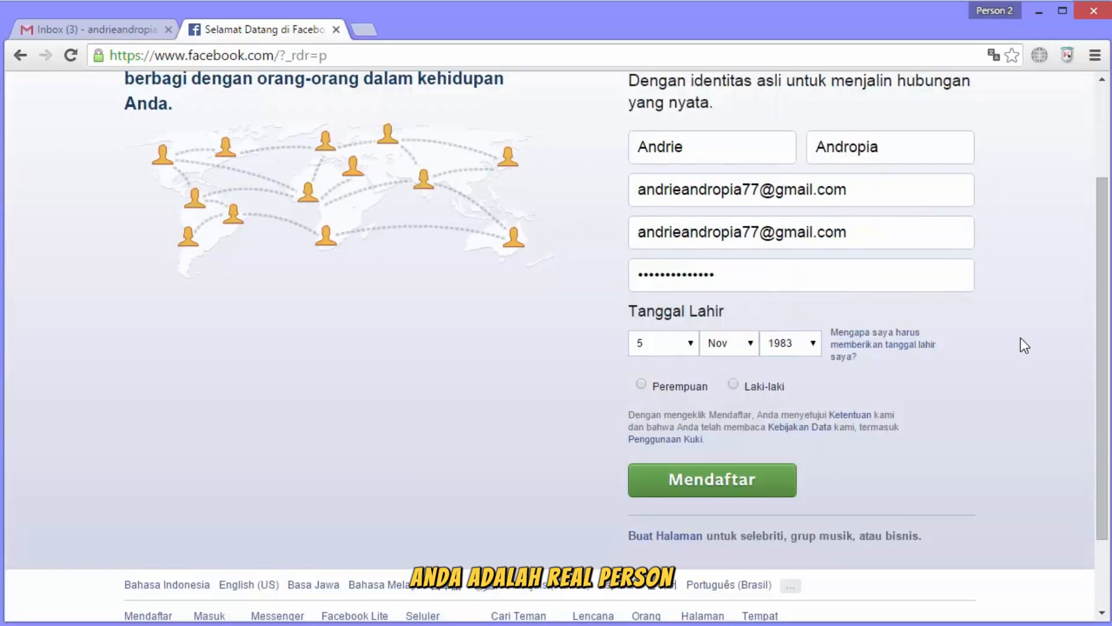
pyautogui.click(733, 385)
pyautogui.scroll(2, 953, 408)
pyautogui.click(777, 569)
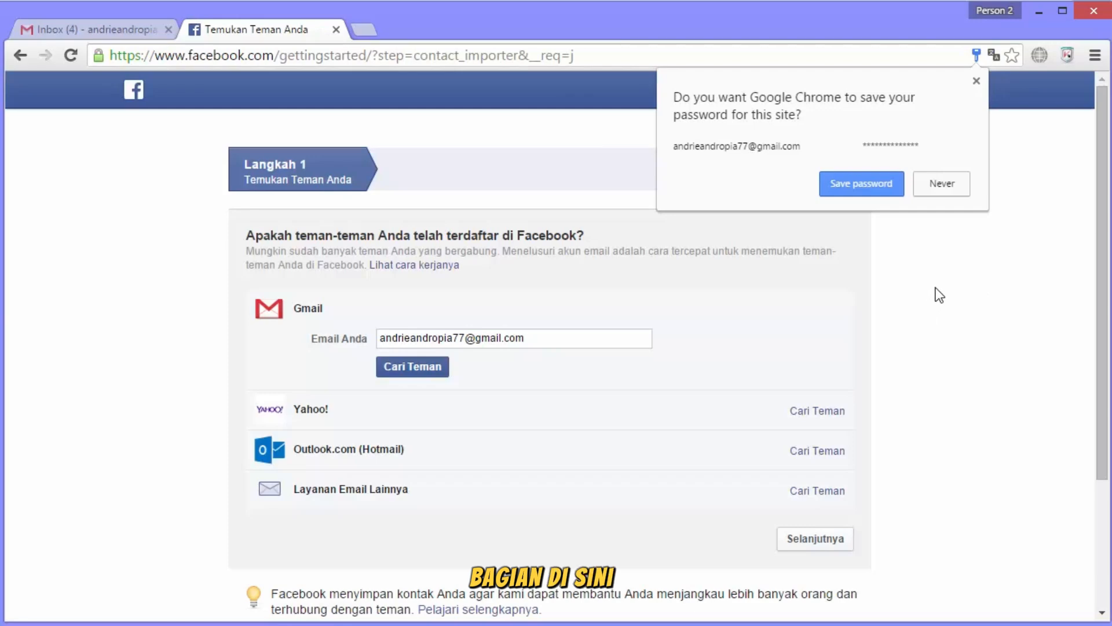
# Save the password in Chrome, then skip the find-friends step via Selanjutnya and Lewati langkah.
pyautogui.click(881, 194)
pyautogui.scroll(-2, 968, 318)
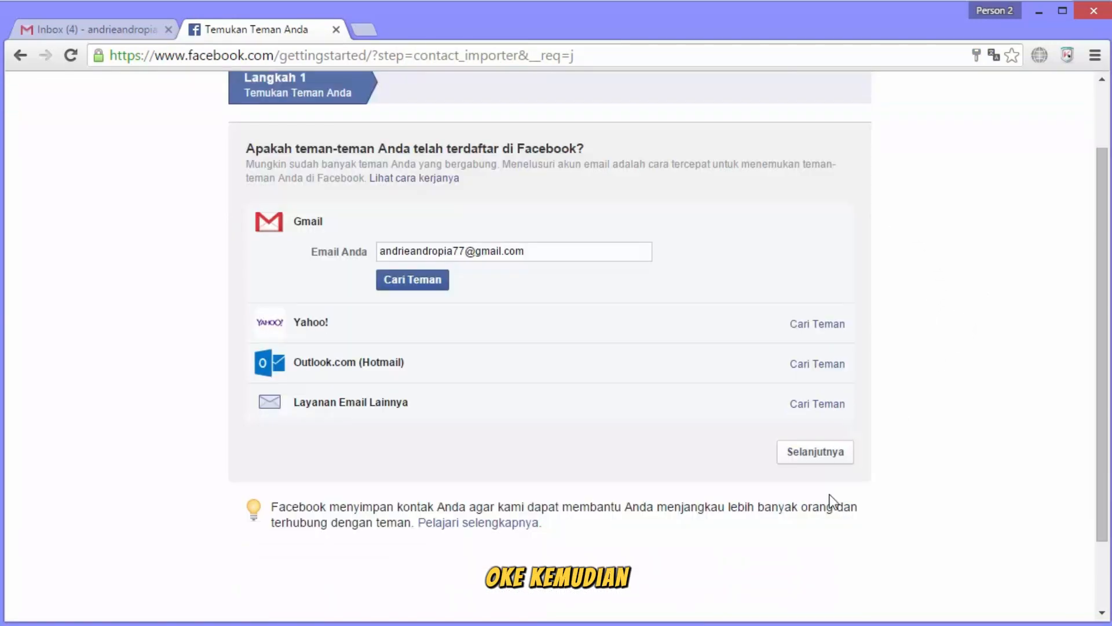
pyautogui.click(830, 455)
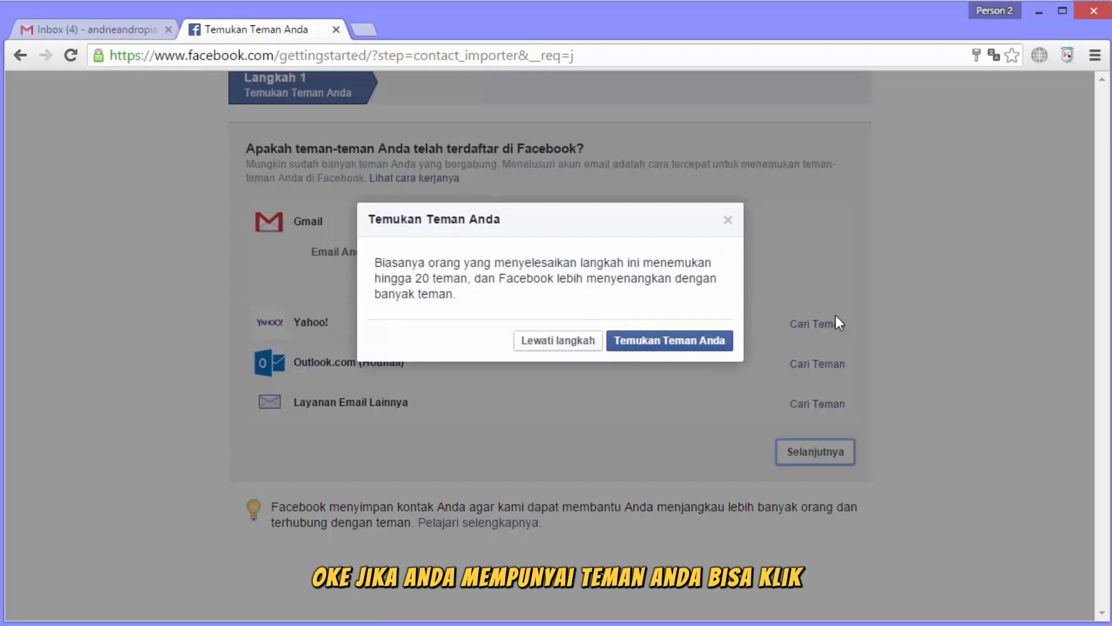
pyautogui.click(558, 341)
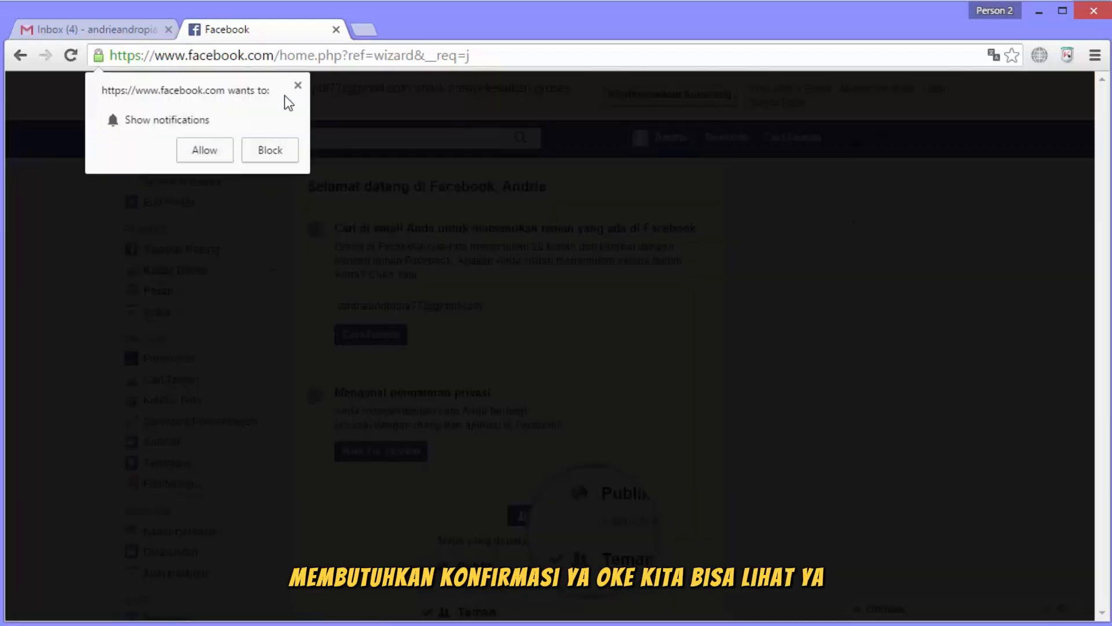
# Dismiss the notifications prompt, start Konfirmasikan Sekarang, and close the Google permission popup.
pyautogui.click(298, 85)
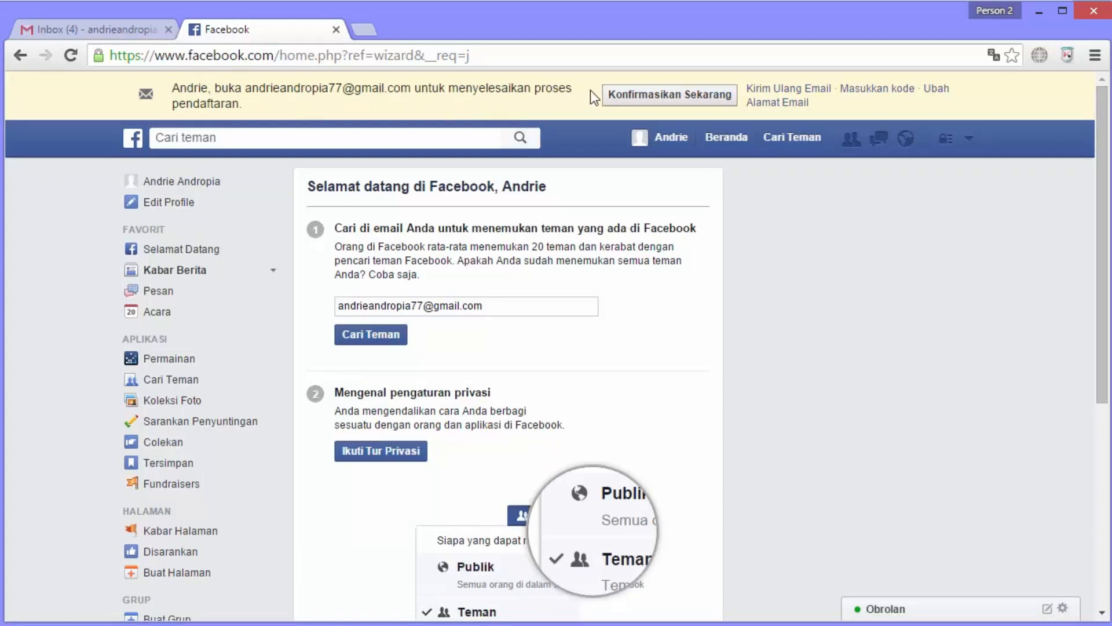
pyautogui.click(669, 95)
pyautogui.click(805, 18)
# Confirm the account from Facebook's Gmail message, then open the new profile timeline.
pyautogui.click(91, 30)
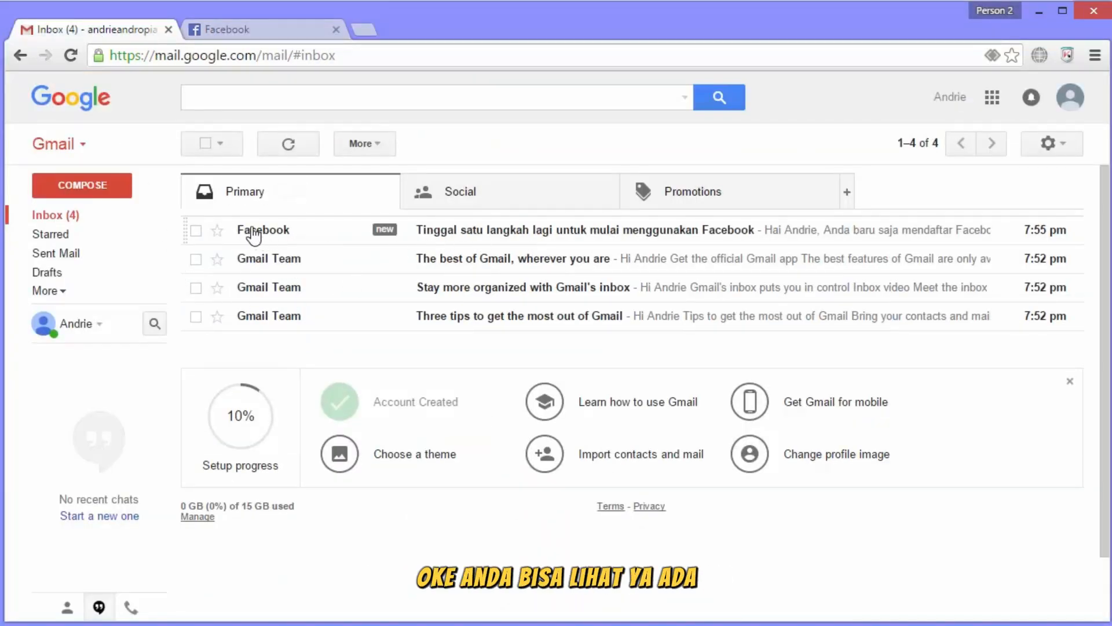
pyautogui.click(562, 234)
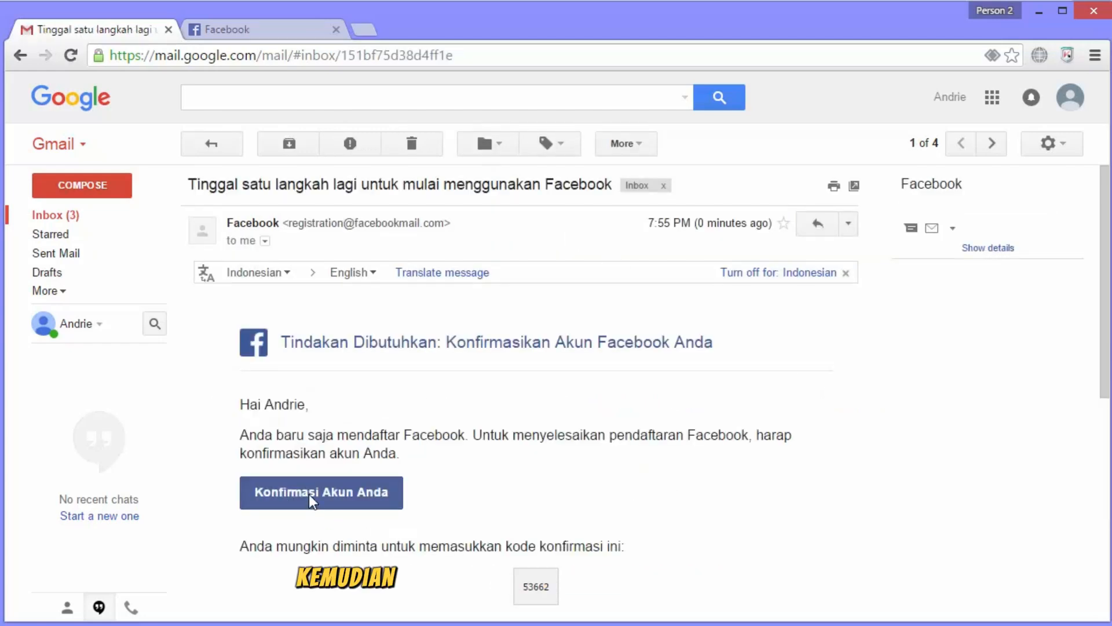
pyautogui.click(338, 499)
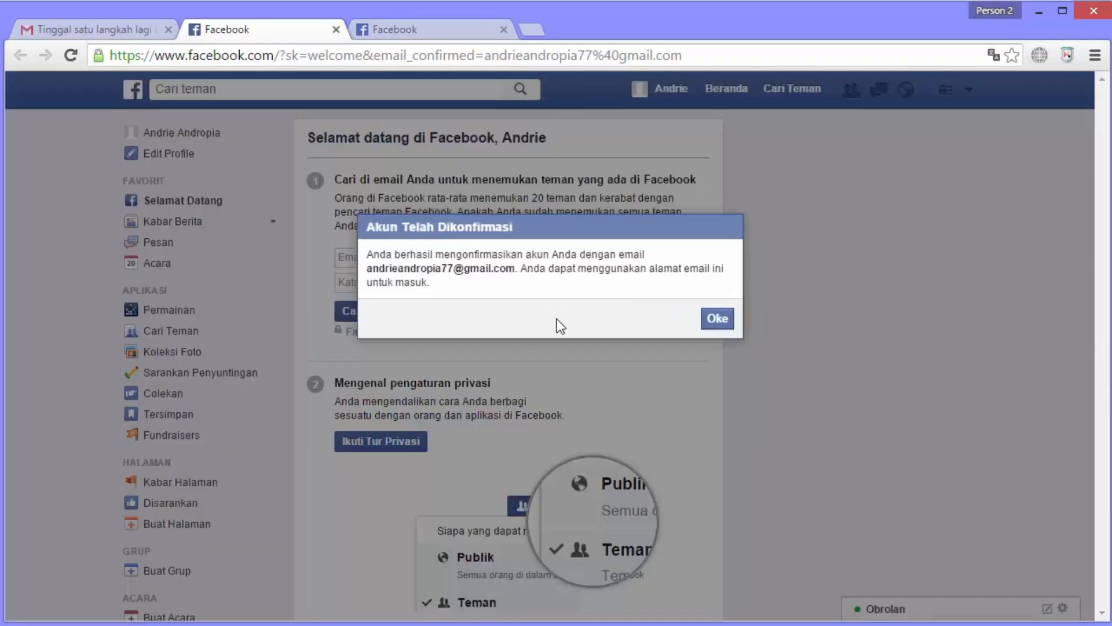
pyautogui.click(717, 318)
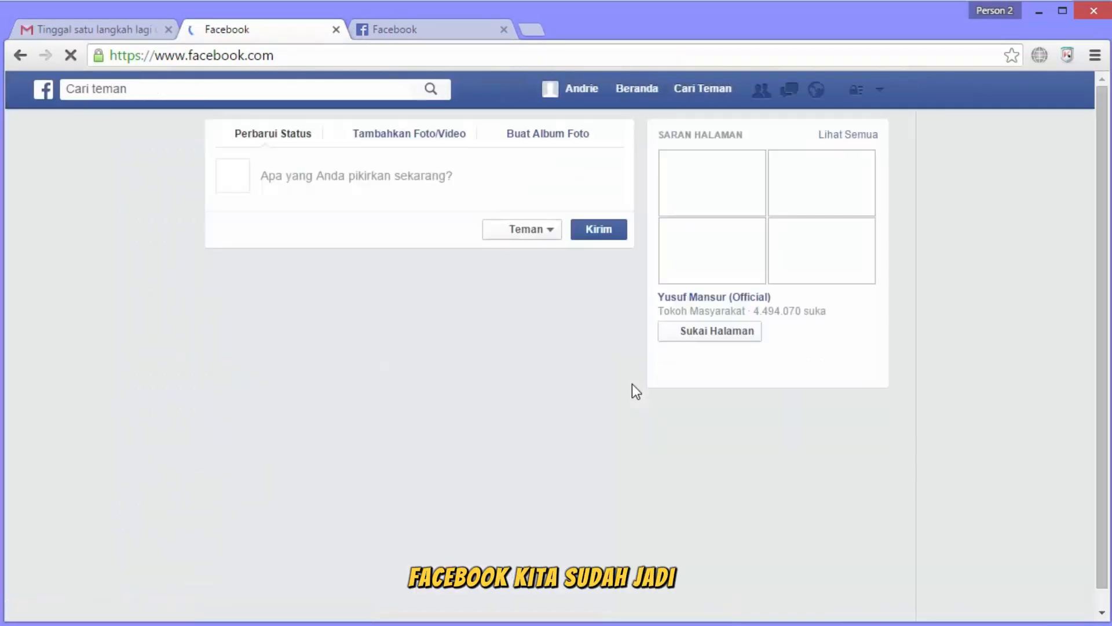
pyautogui.click(672, 90)
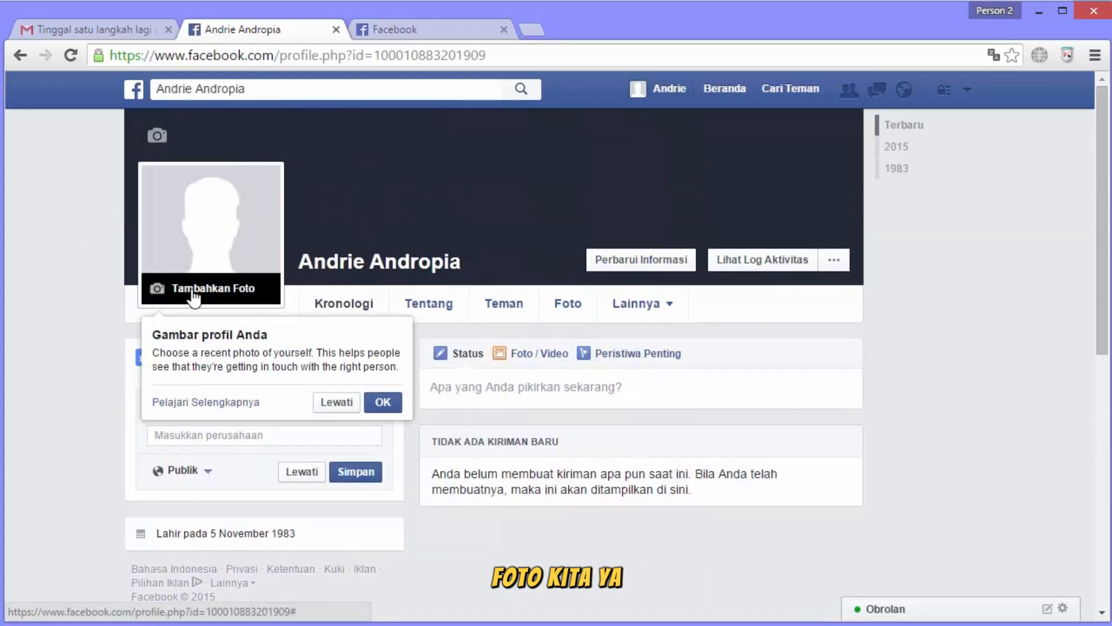
# Upload AndrieA.jpg as the profile picture, then crop and save it.
pyautogui.click(194, 292)
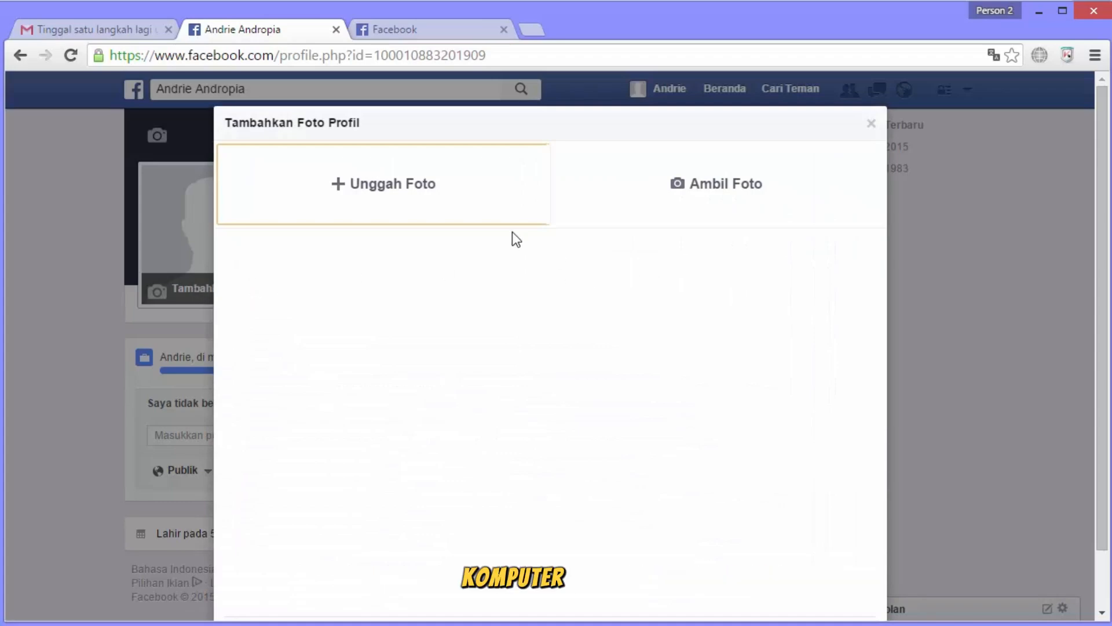
pyautogui.click(436, 192)
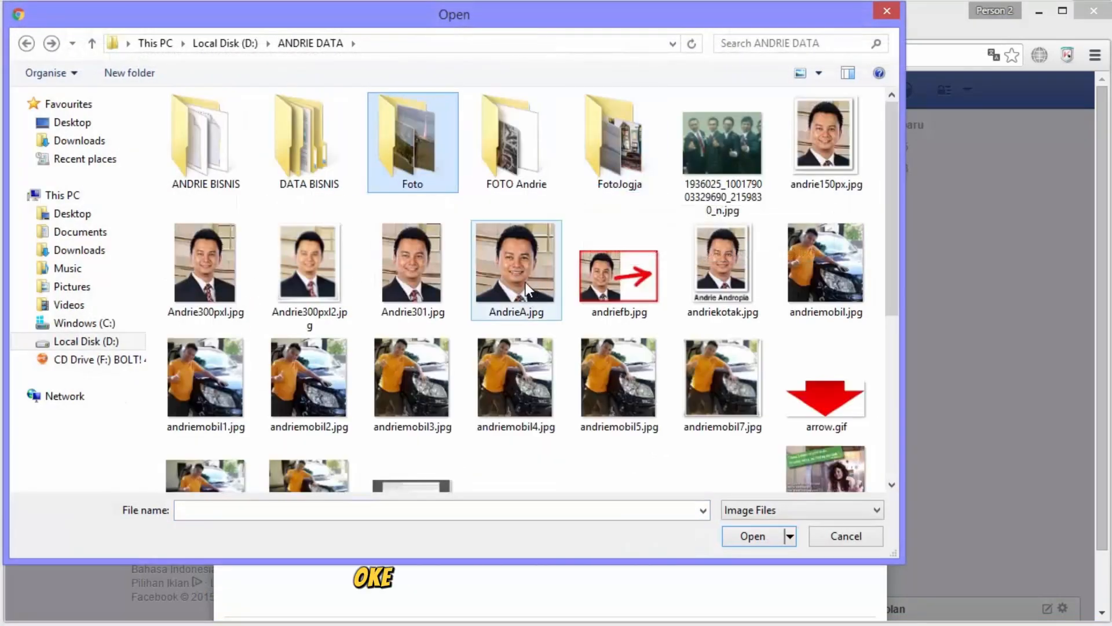
pyautogui.click(526, 283)
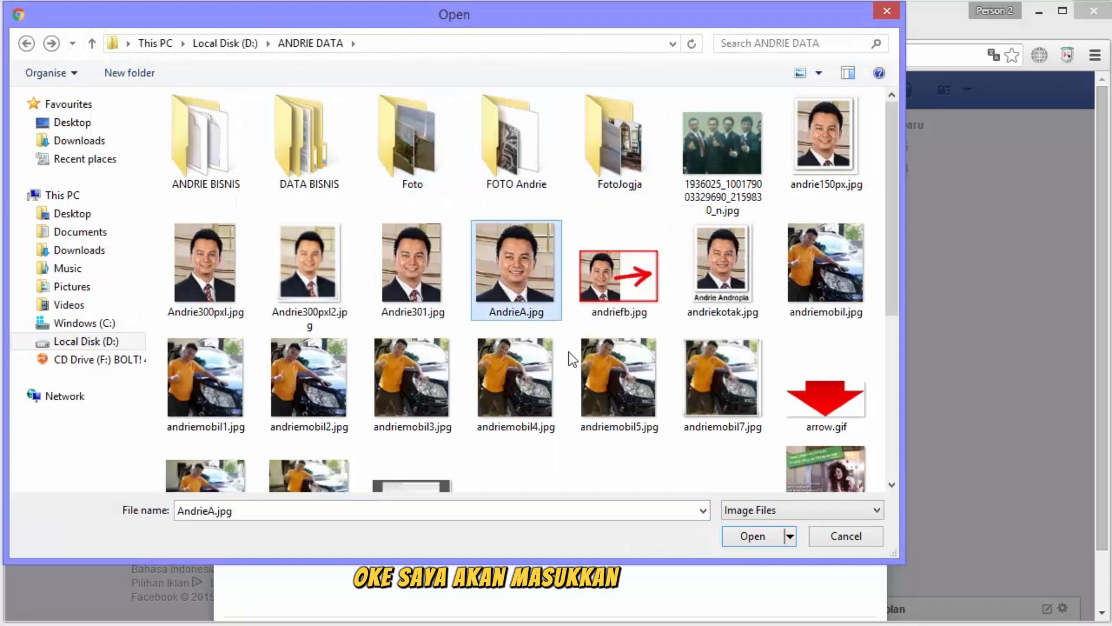
pyautogui.click(747, 538)
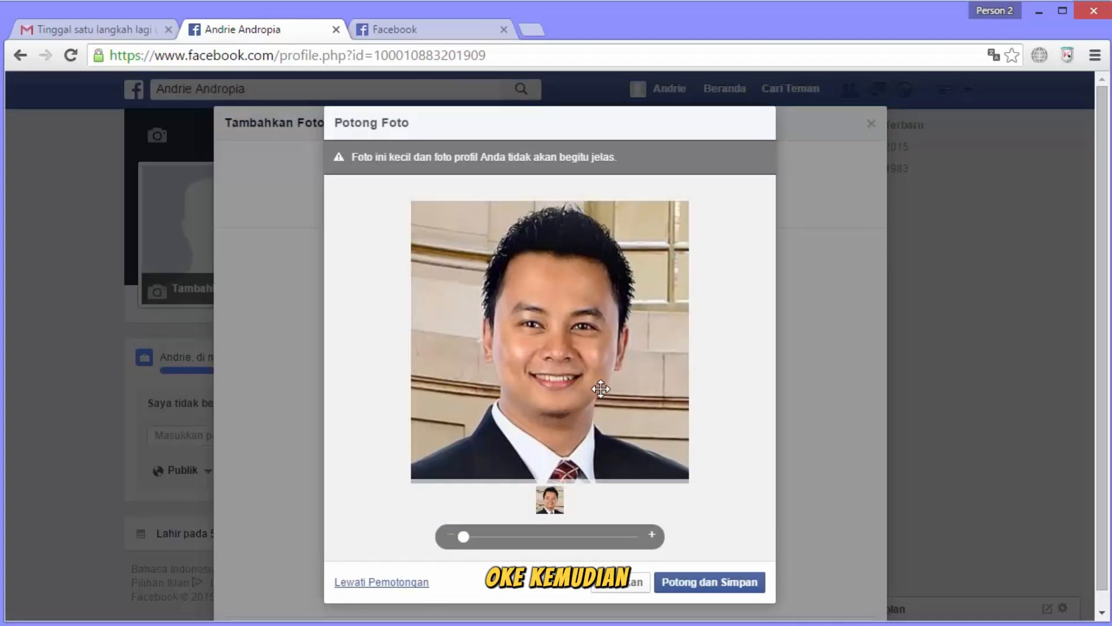
pyautogui.click(716, 592)
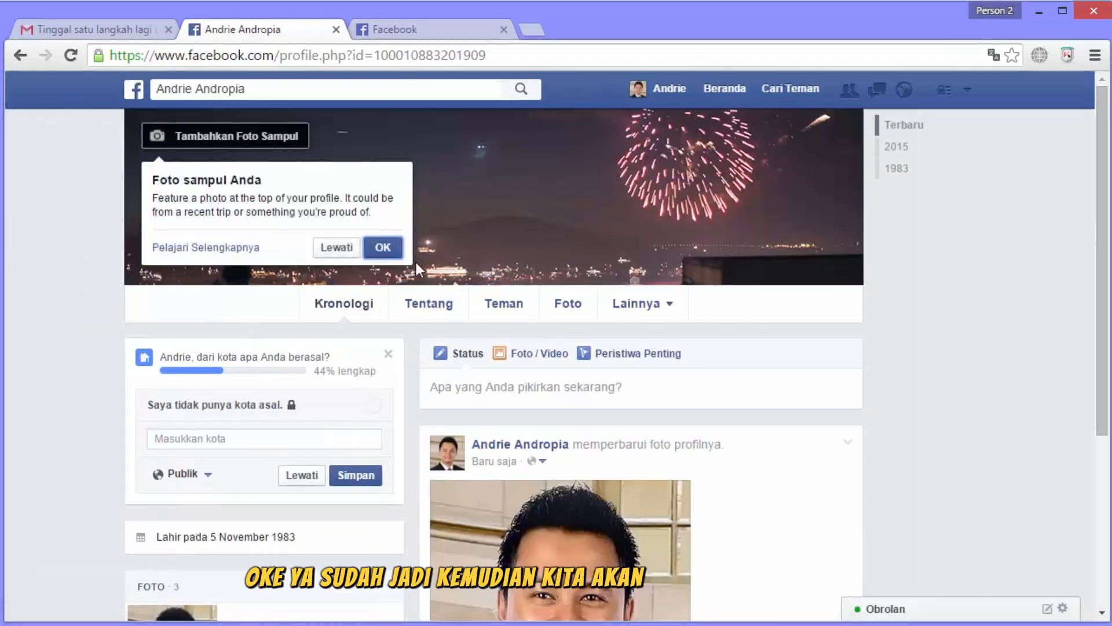
# Upload beach_rest_place-wide.jpg from the Wallpaper folder as the cover, reposition it, and save.
pyautogui.click(335, 247)
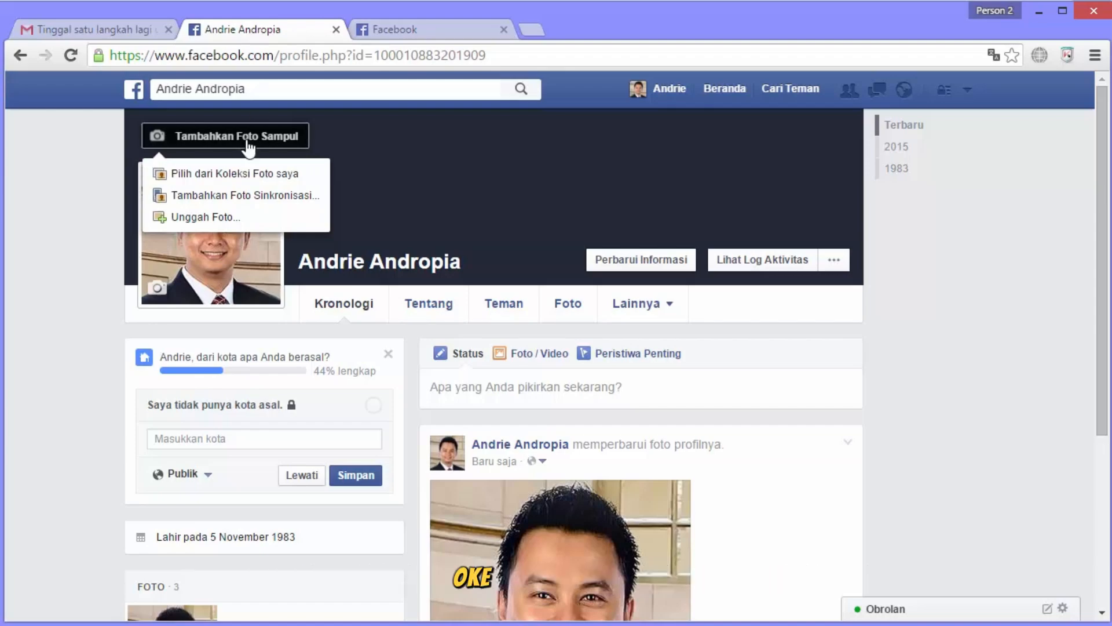
pyautogui.click(261, 226)
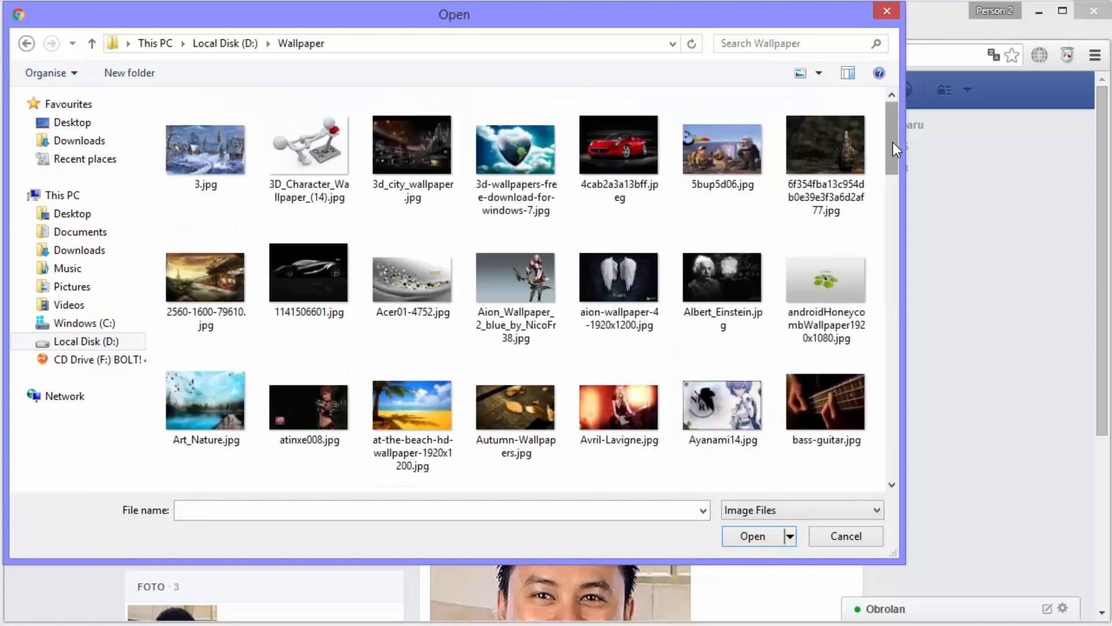
pyautogui.moveTo(892, 141); pyautogui.dragTo(885, 179)
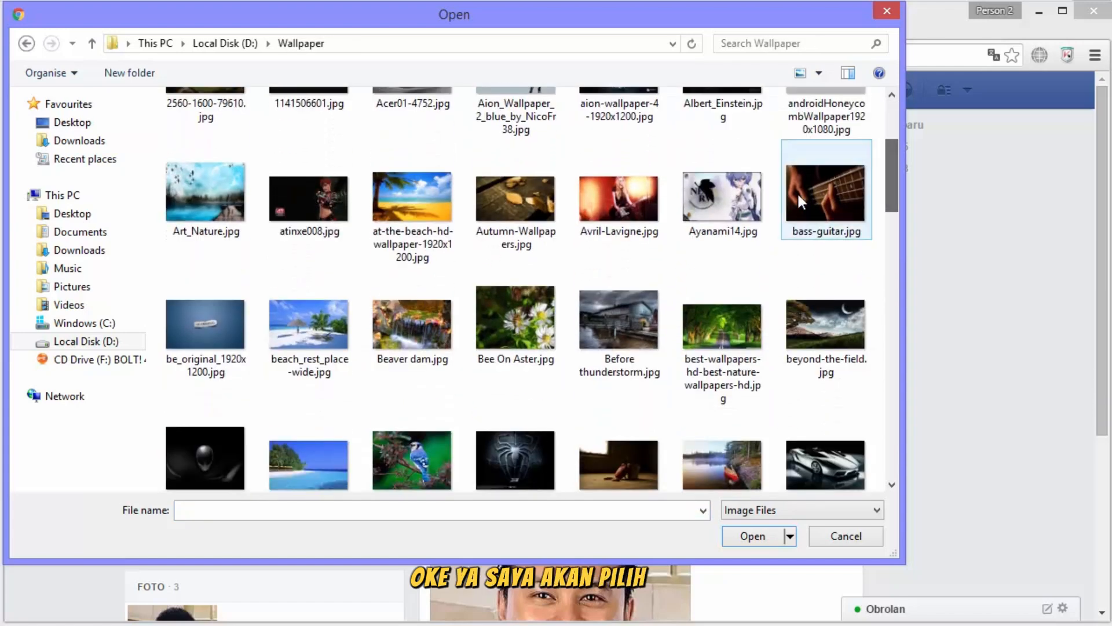
pyautogui.click(332, 366)
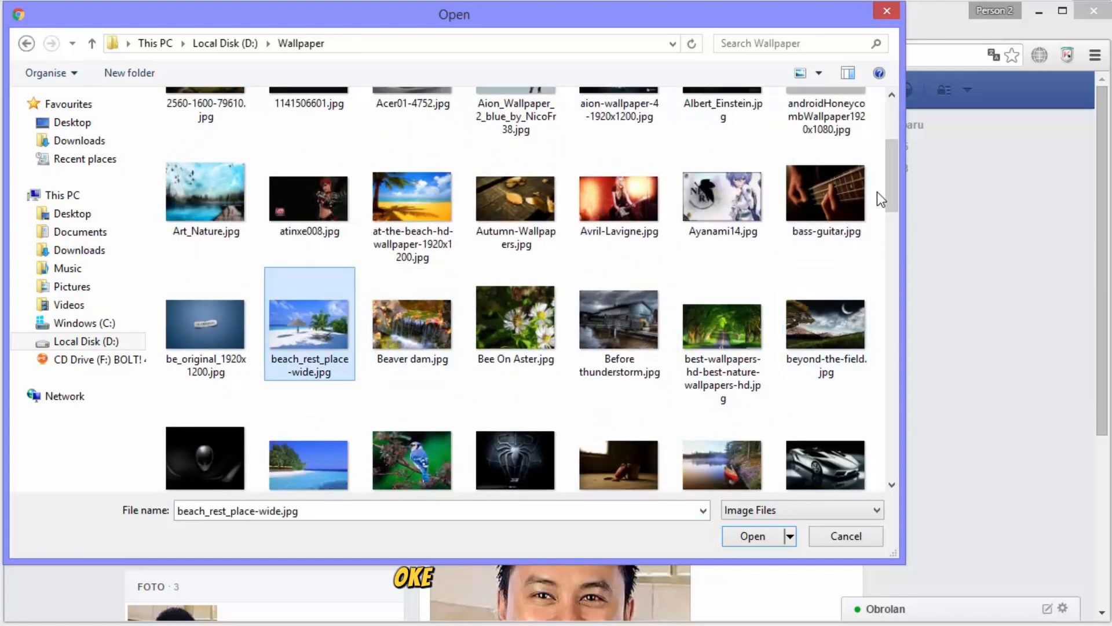
pyautogui.click(759, 538)
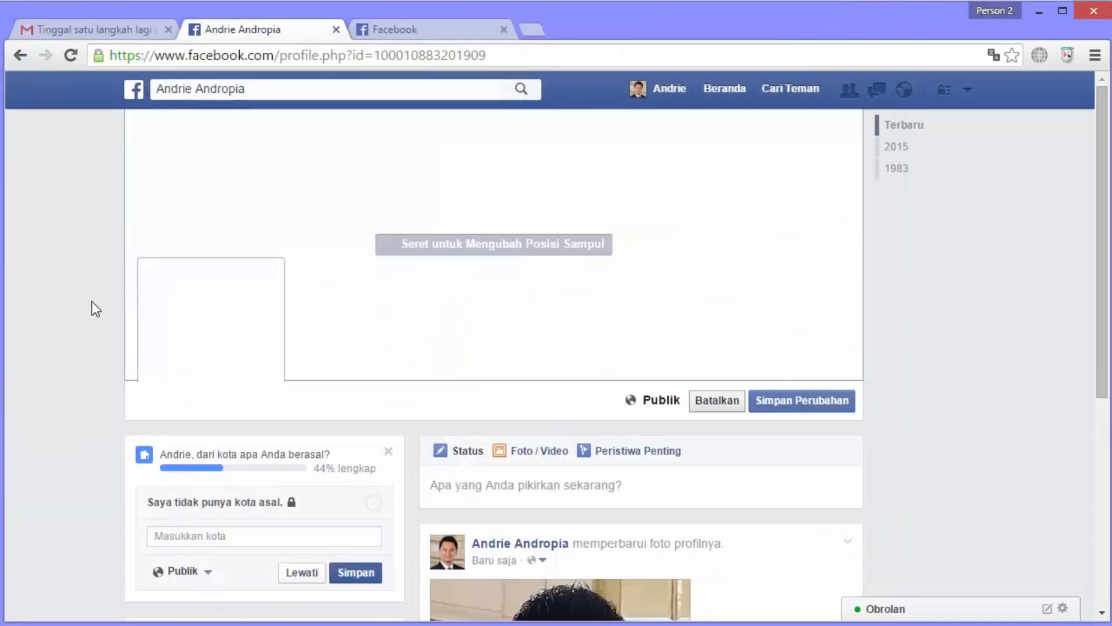
pyautogui.moveTo(698, 250); pyautogui.dragTo(697, 226)
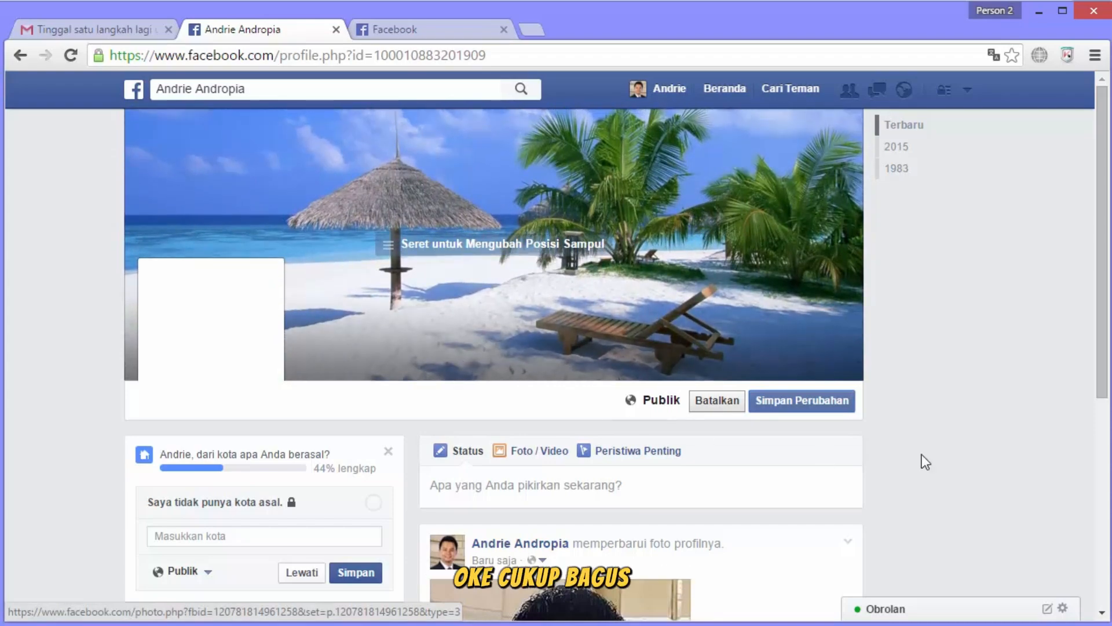
pyautogui.click(820, 407)
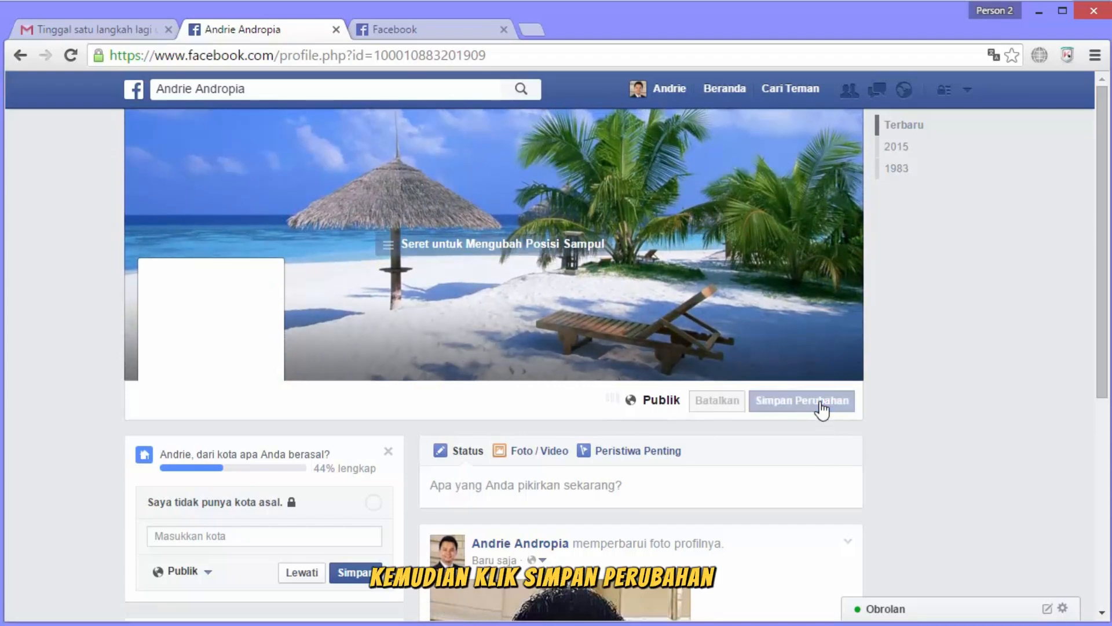
pyautogui.scroll(-4, 822, 410)
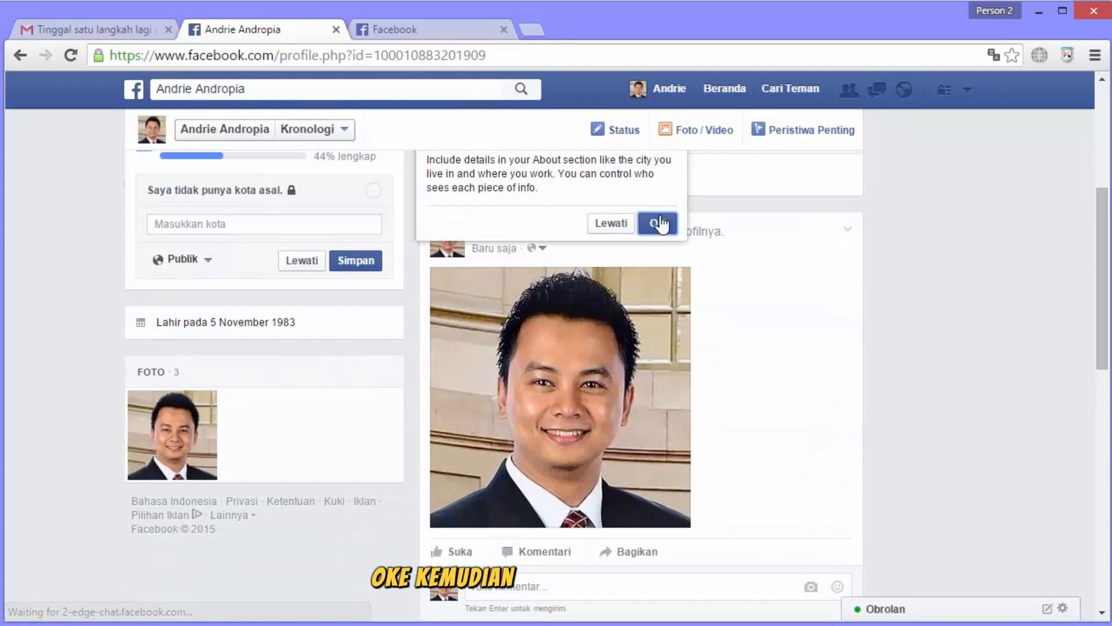
# Dismiss the About tip and post the status 'Selamat datang di facebook'.
pyautogui.click(657, 223)
pyautogui.scroll(5, 99, 382)
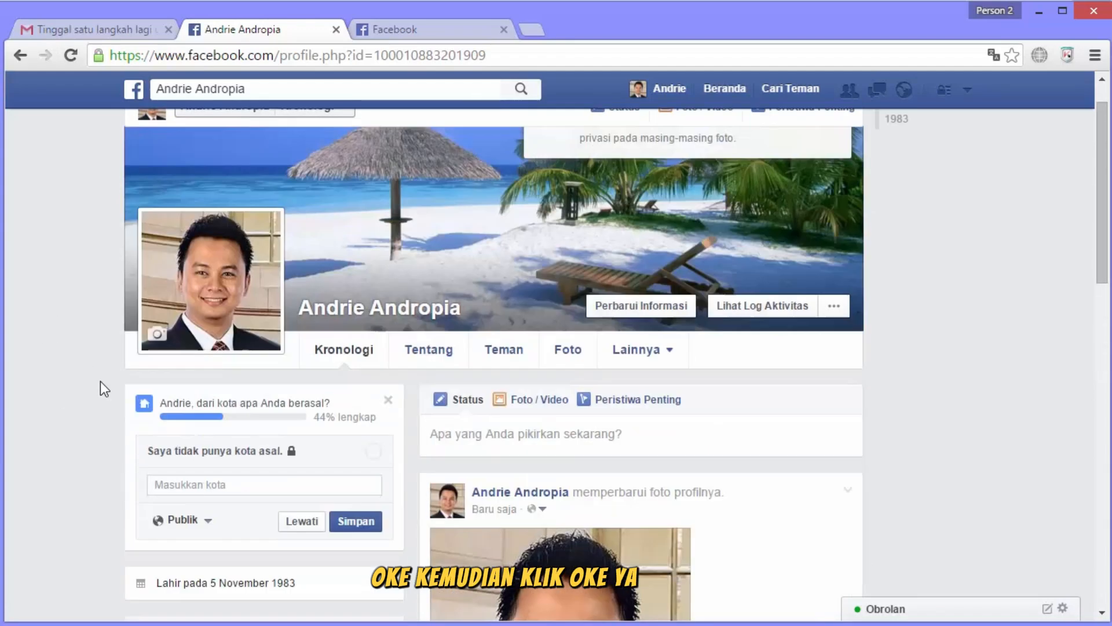
pyautogui.click(542, 436)
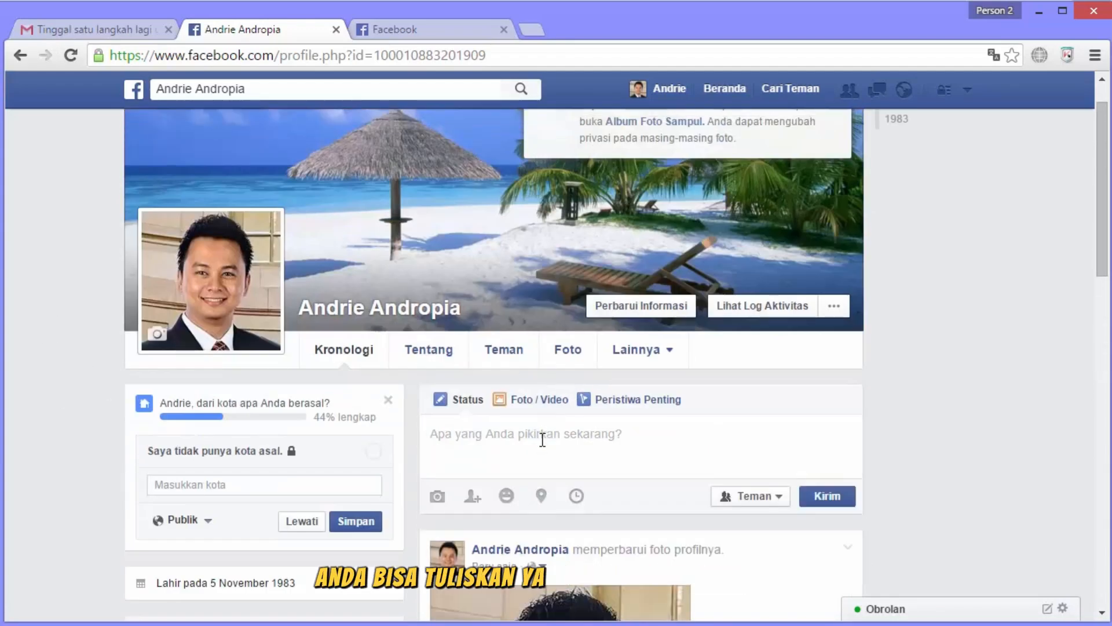
pyautogui.write('S')
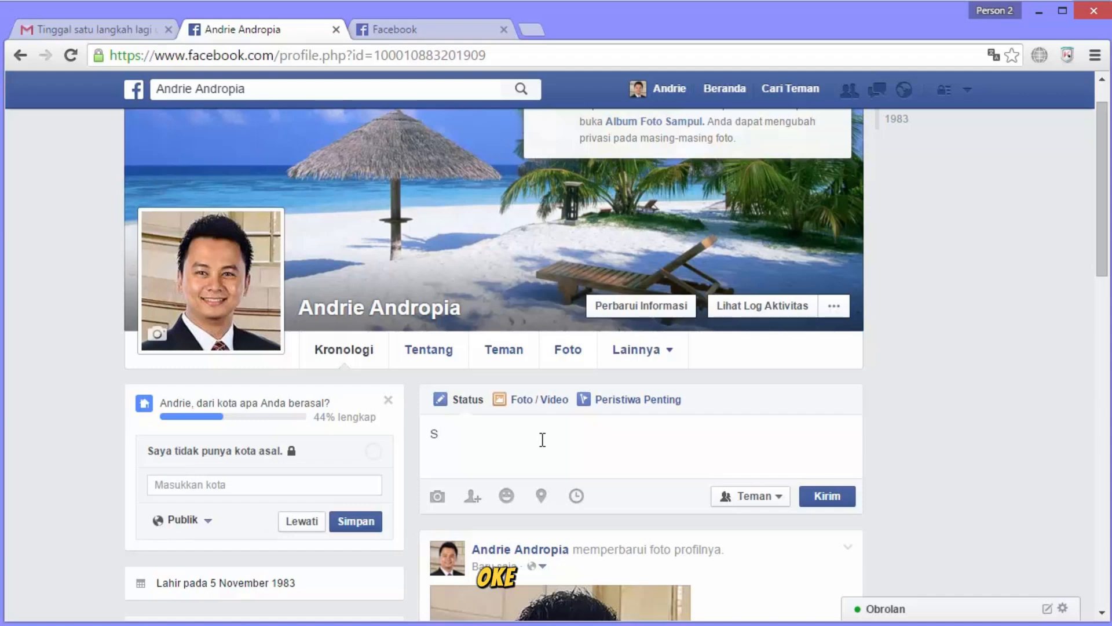
pyautogui.write('emaat')
pyautogui.press('BackSpace')
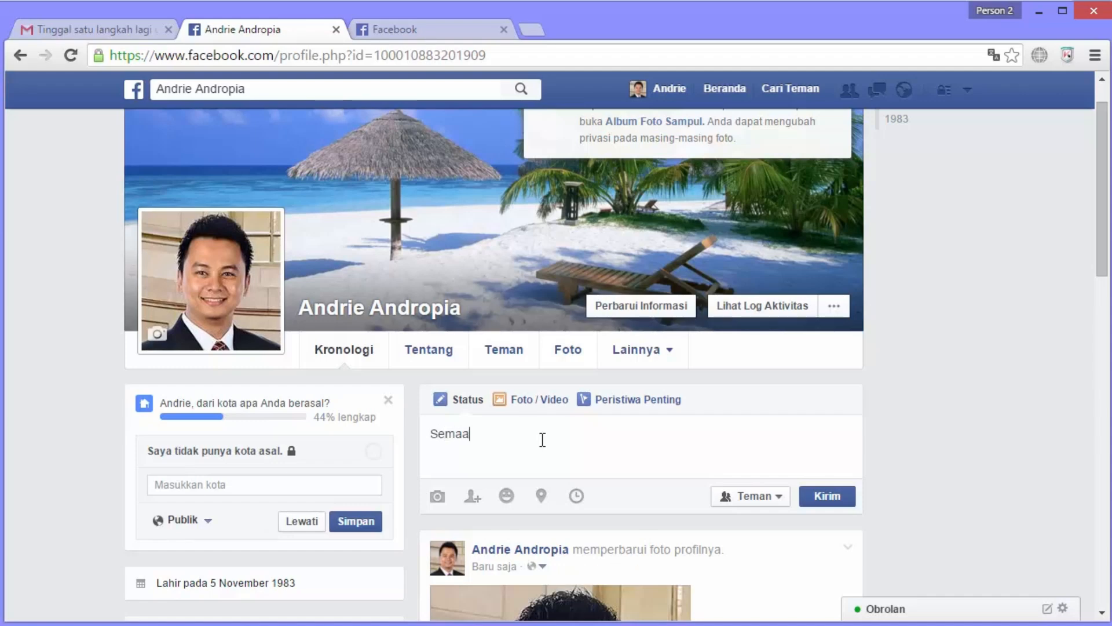
pyautogui.write('data')
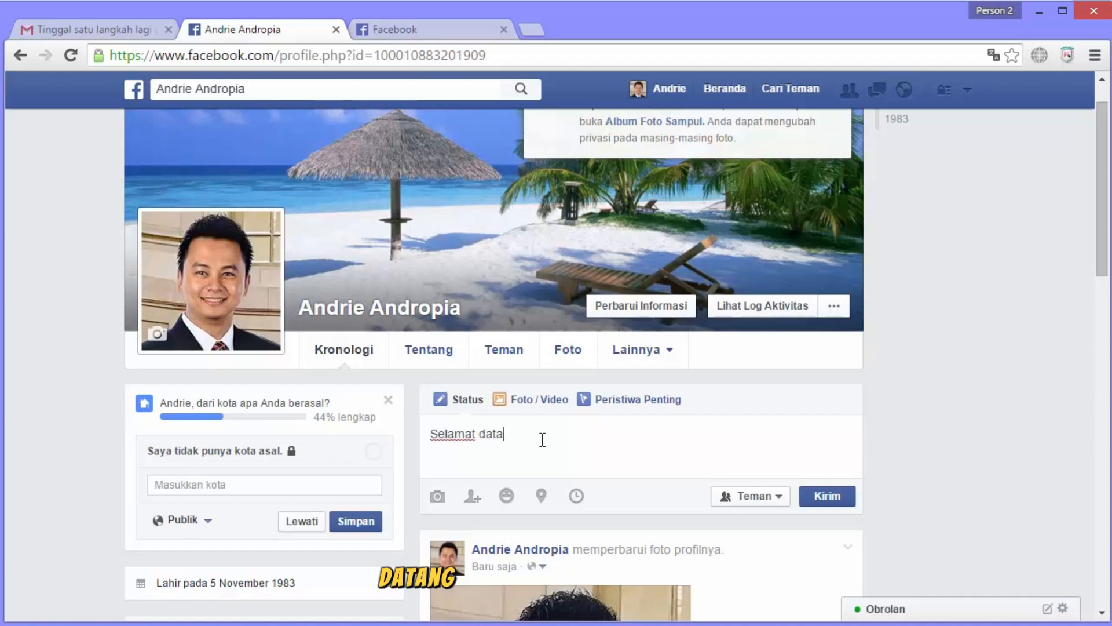
pyautogui.write('ng di facebook')
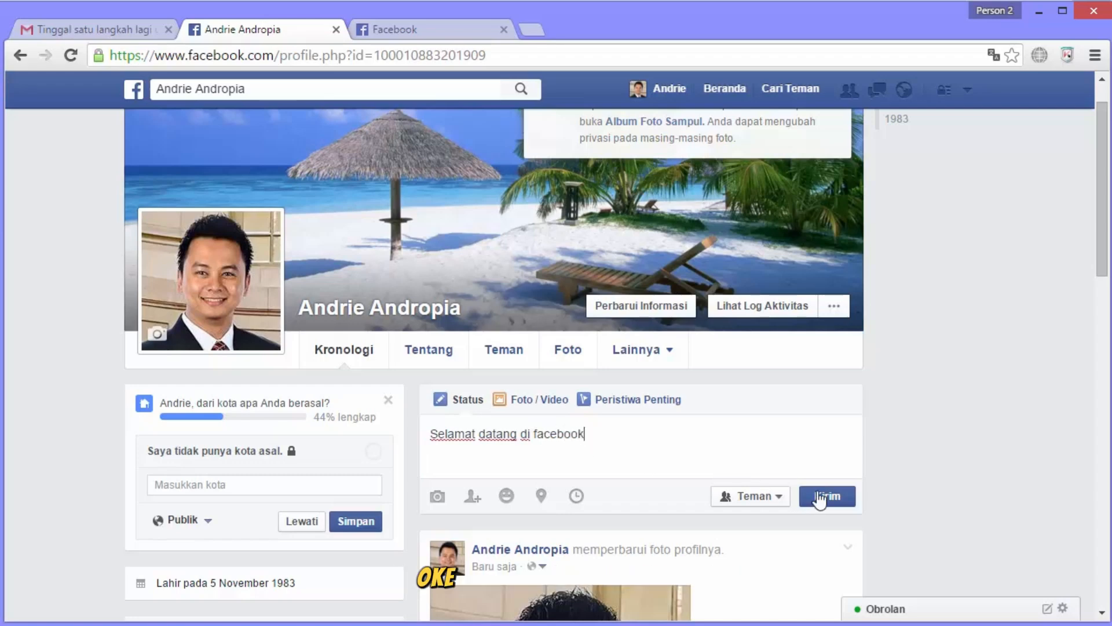
pyautogui.click(819, 497)
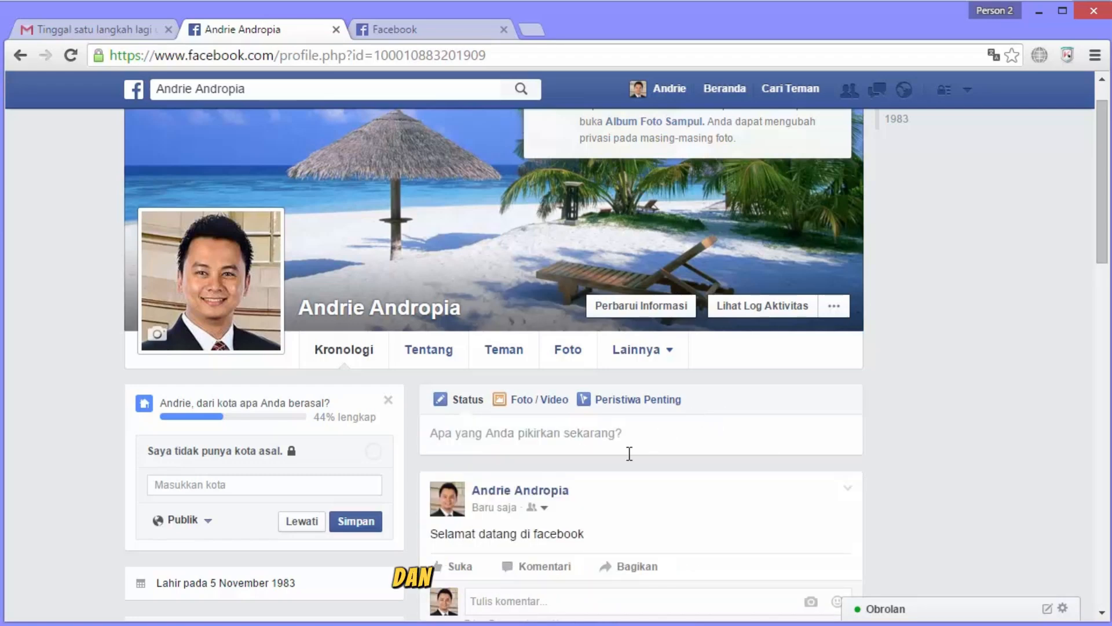
pyautogui.scroll(-3, 624, 519)
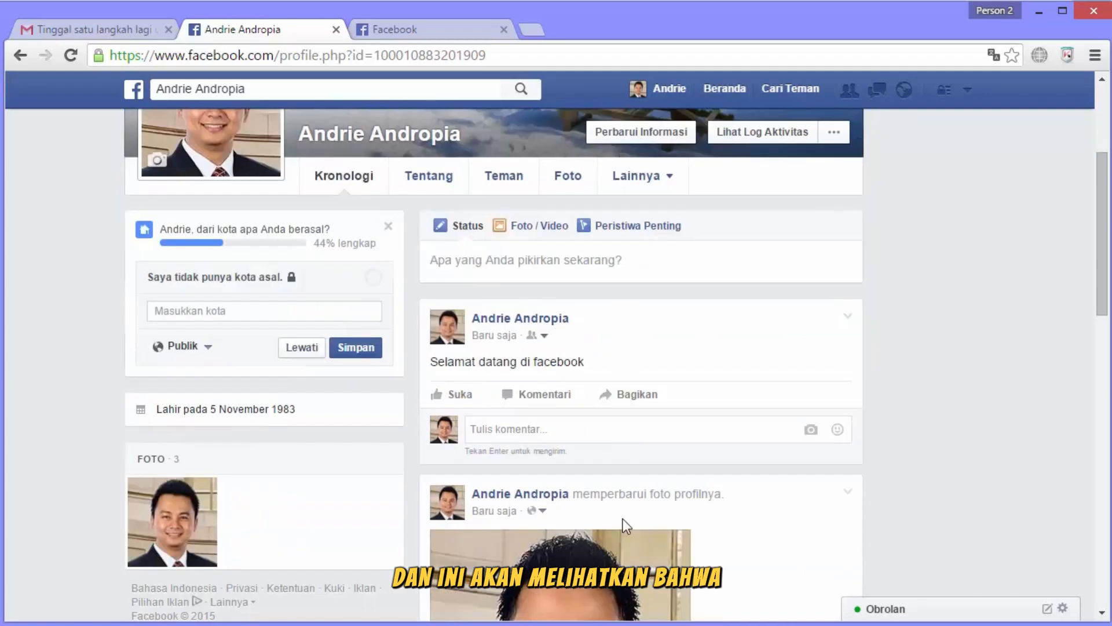
pyautogui.scroll(3, 624, 519)
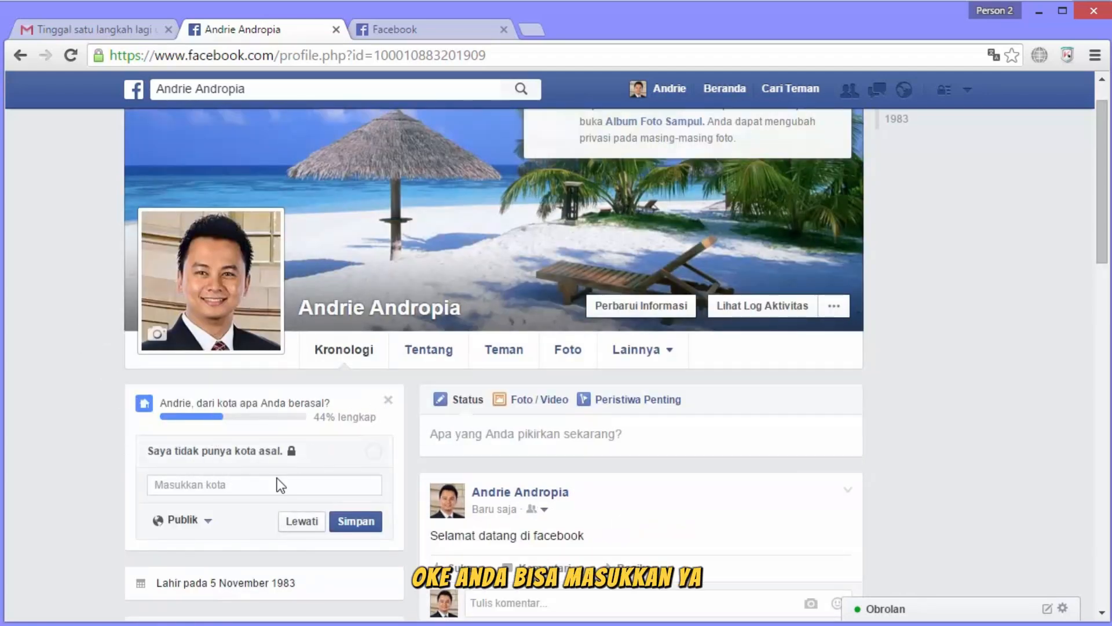
pyautogui.click(253, 485)
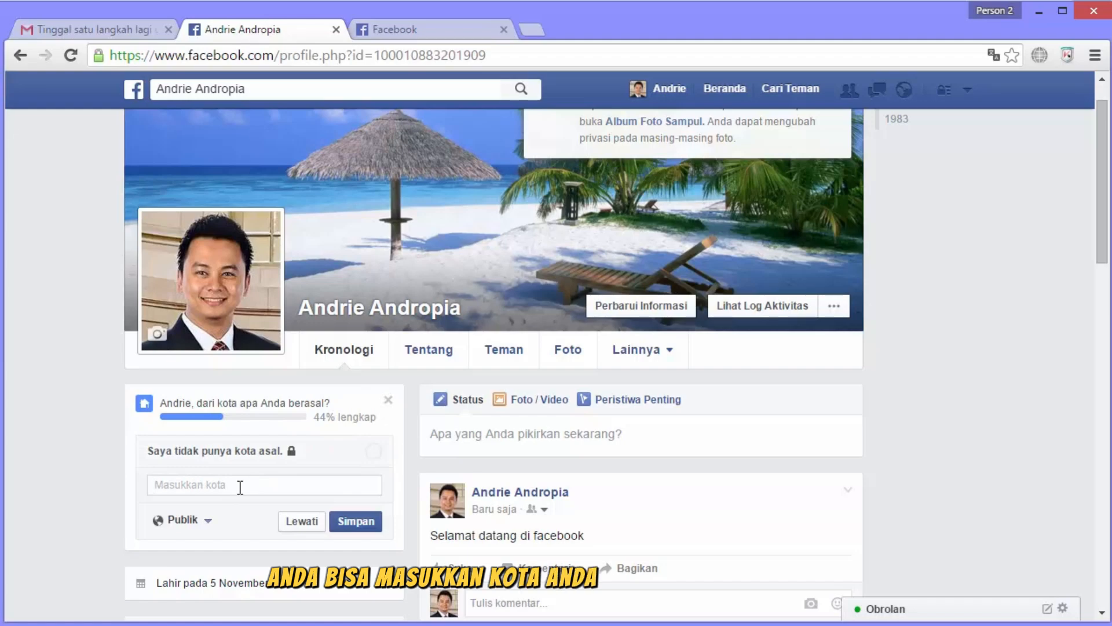